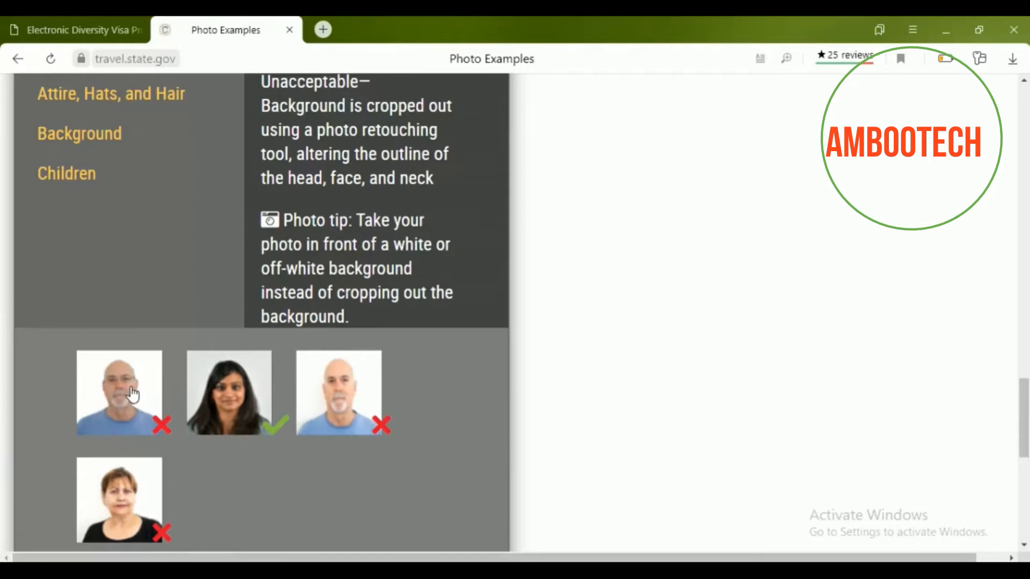
# Show the Pose and Expression examples and scroll through the acceptable and unacceptable pose photos.
pyautogui.scroll(-1, 129, 408)
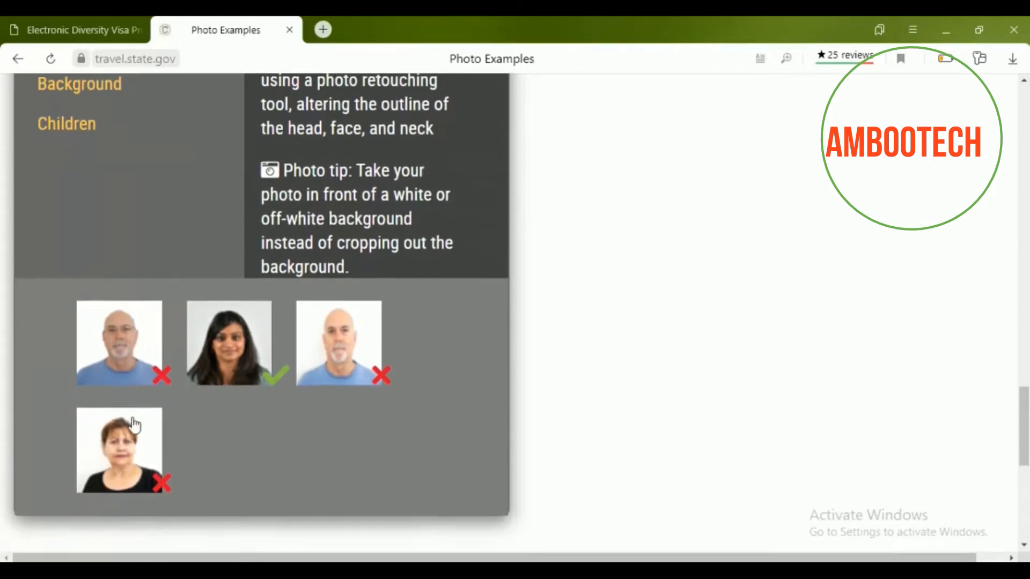
pyautogui.scroll(1, 161, 440)
pyautogui.scroll(5, 171, 376)
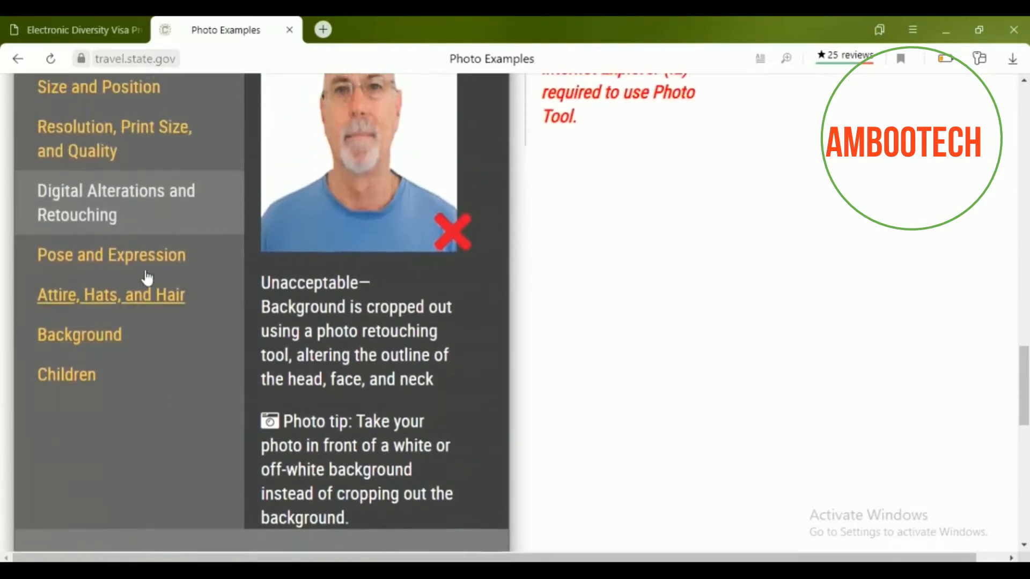
pyautogui.click(153, 260)
pyautogui.scroll(2, 283, 278)
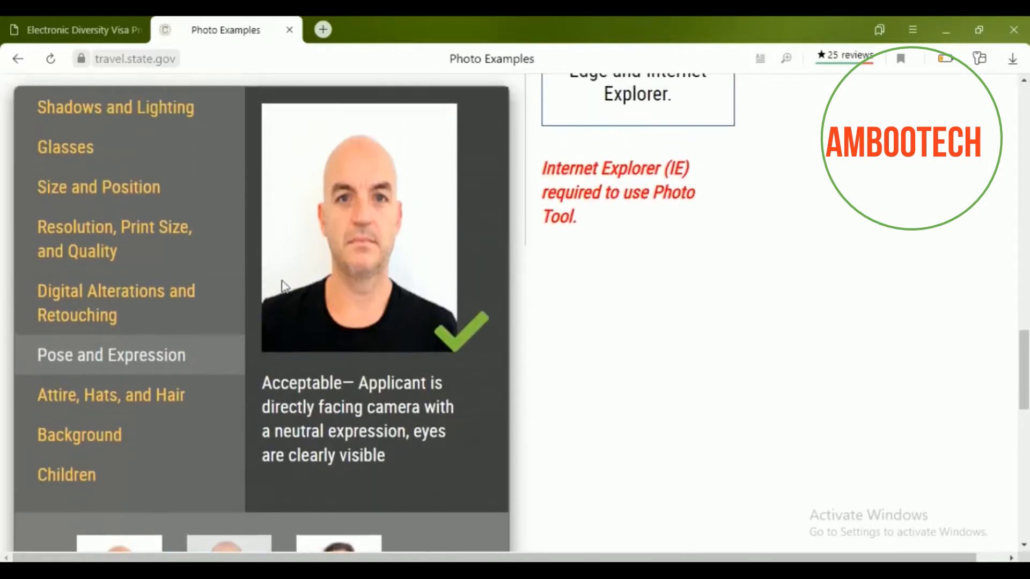
pyautogui.scroll(-2, 389, 327)
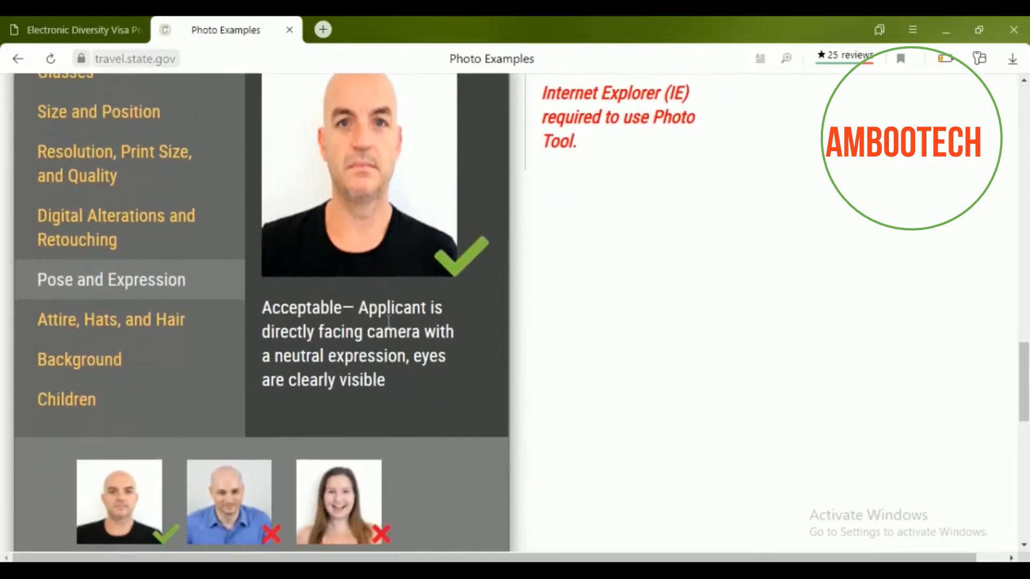
pyautogui.scroll(-2, 427, 305)
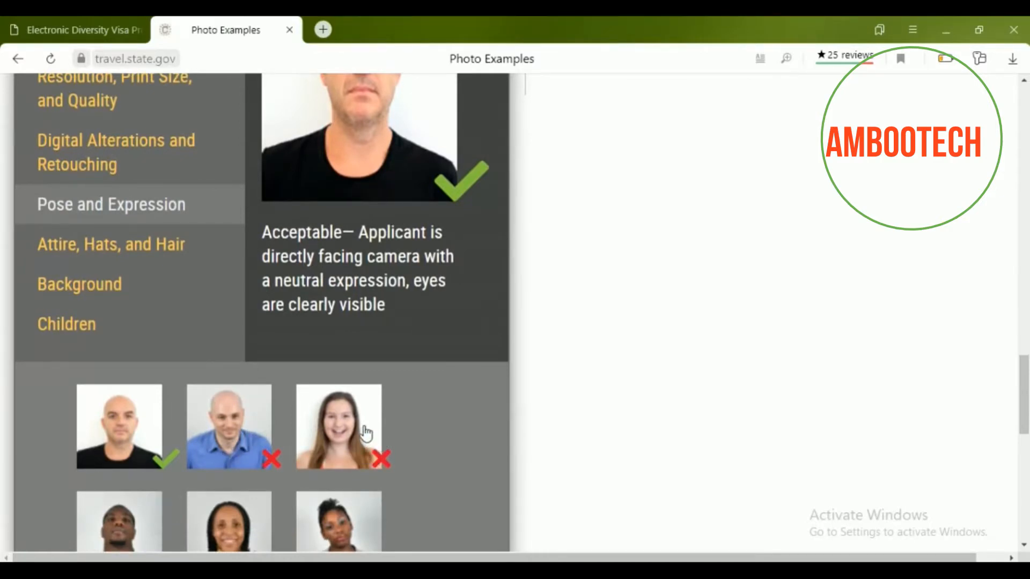
pyautogui.scroll(-1, 364, 431)
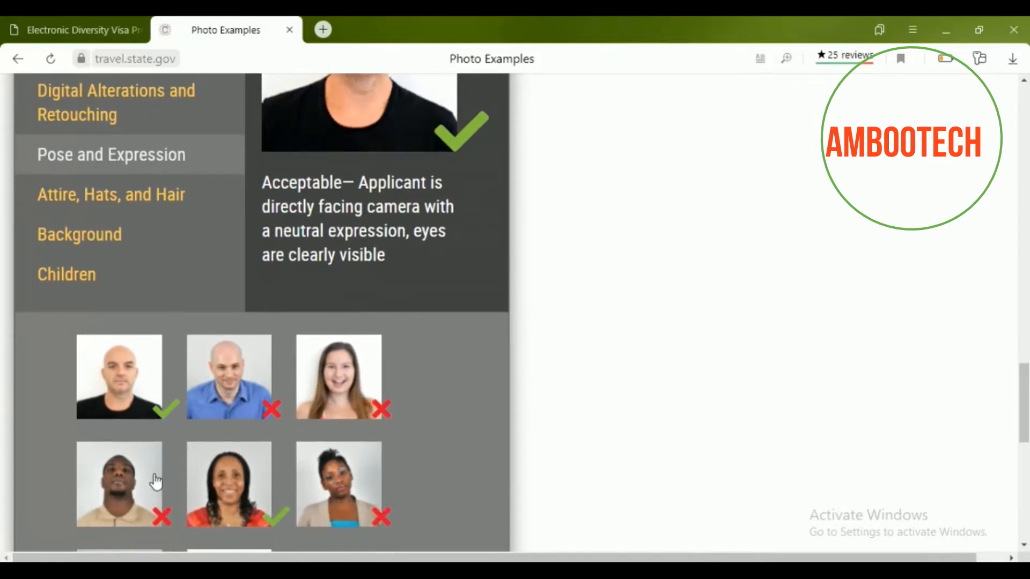
pyautogui.scroll(-1, 137, 501)
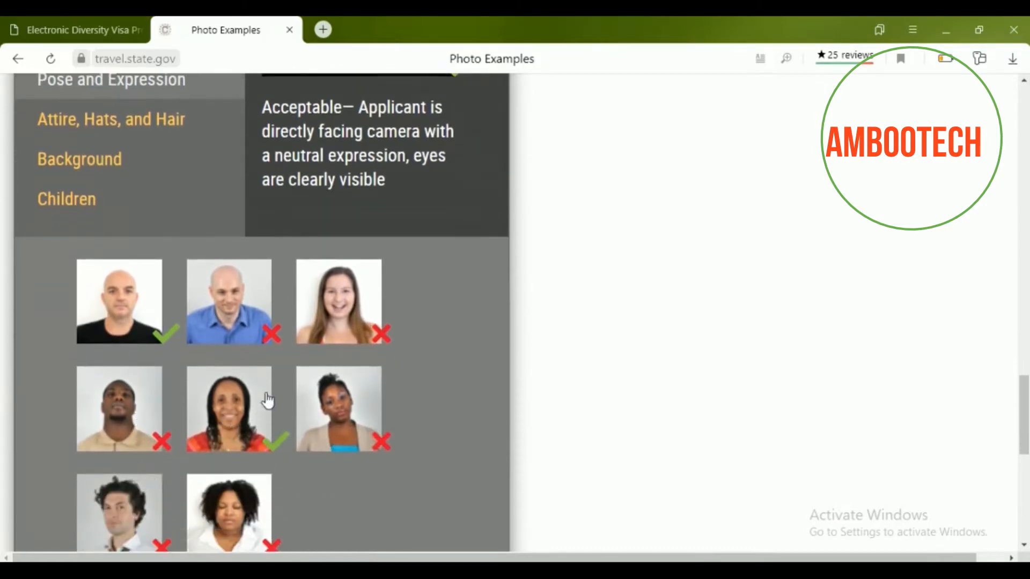
pyautogui.scroll(-1, 357, 436)
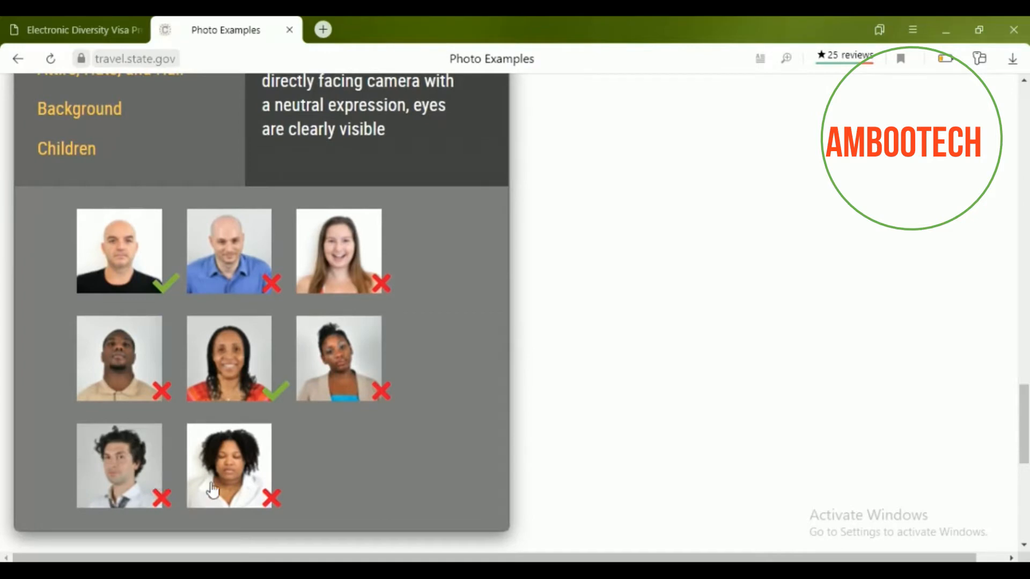
pyautogui.scroll(5, 266, 467)
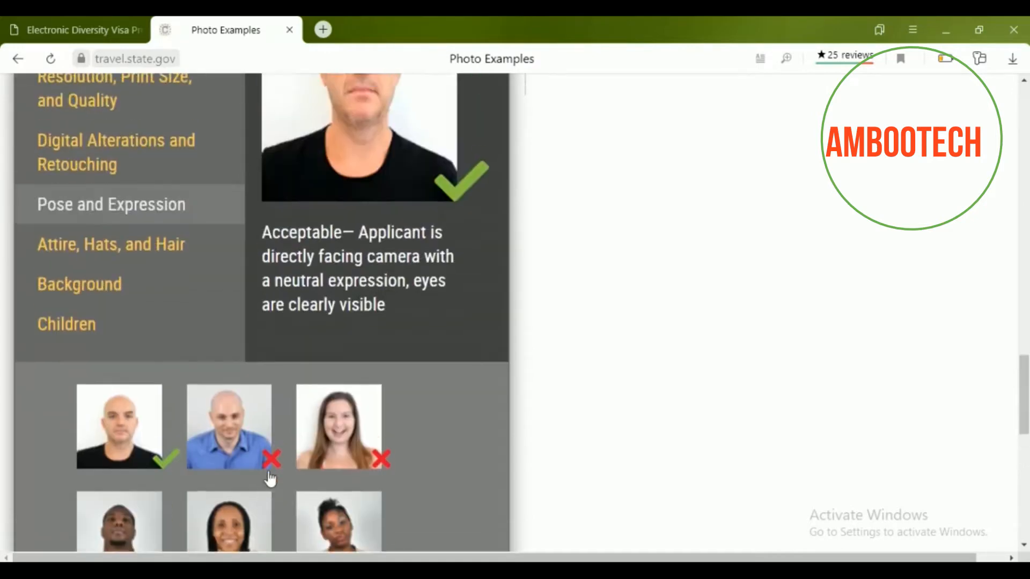
# Show the Attire, Hats, and Hair examples and read the head-covering rules and example photos.
pyautogui.click(170, 356)
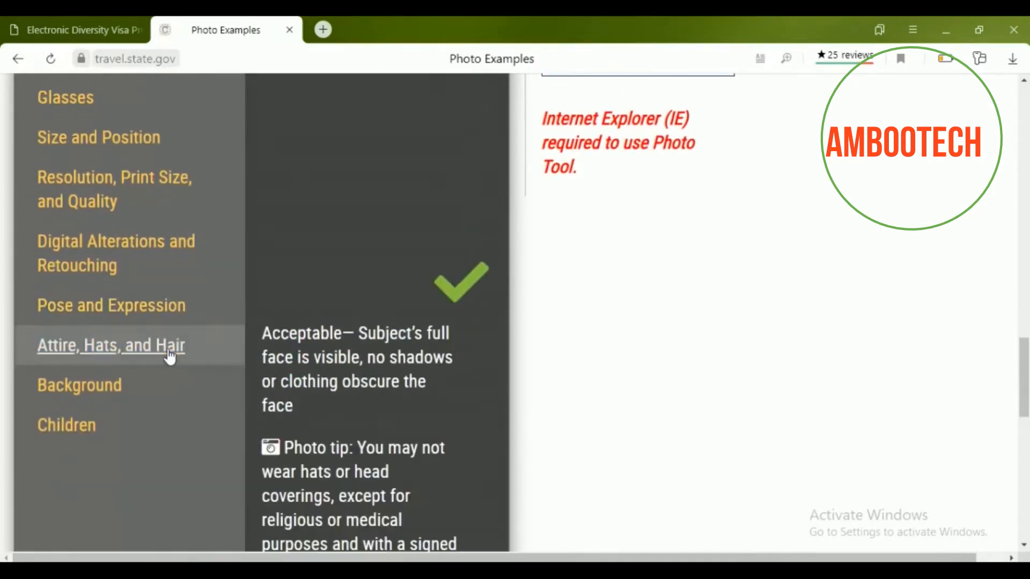
pyautogui.scroll(2, 362, 260)
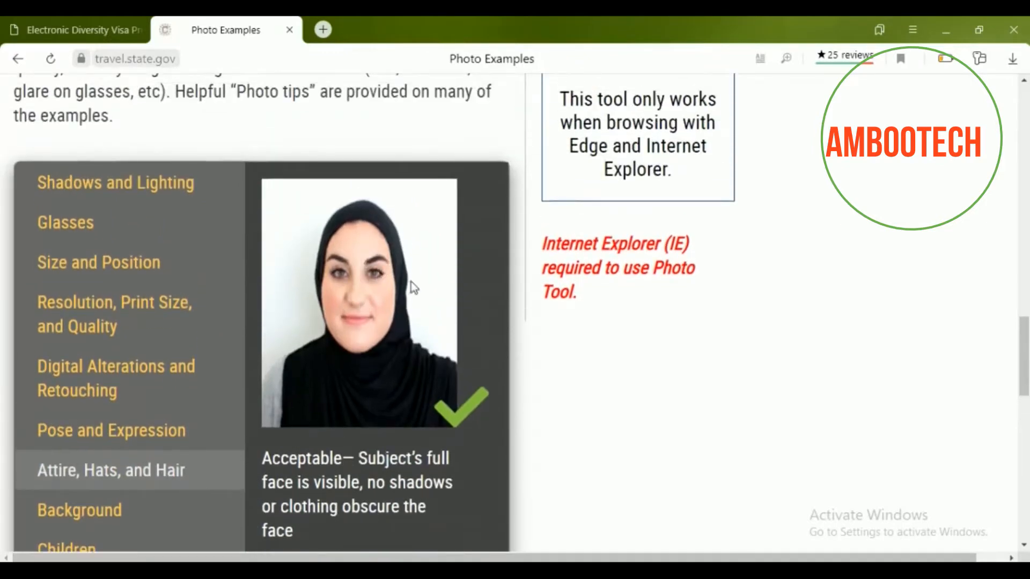
pyautogui.scroll(-5, 374, 341)
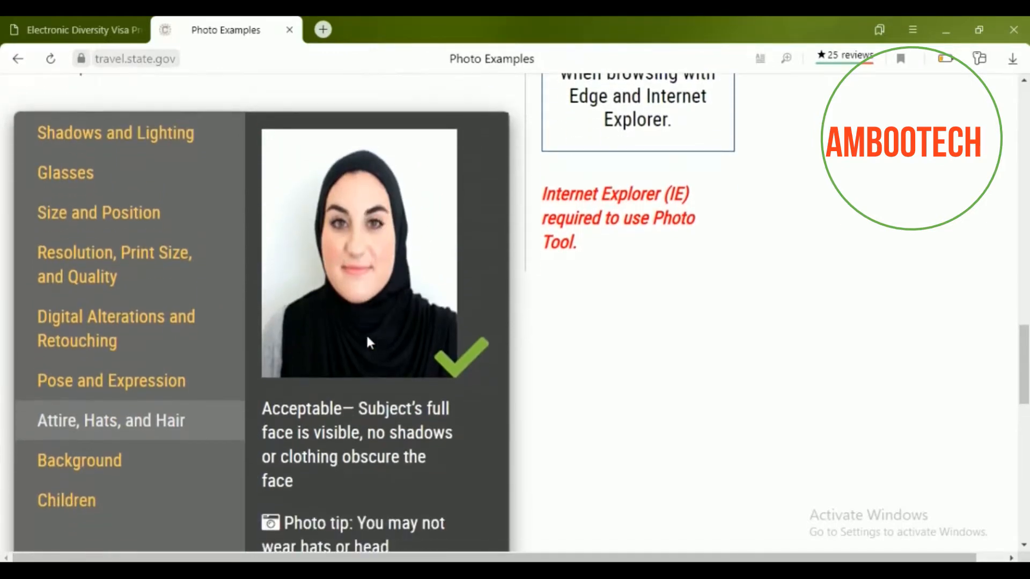
pyautogui.scroll(-2, 365, 342)
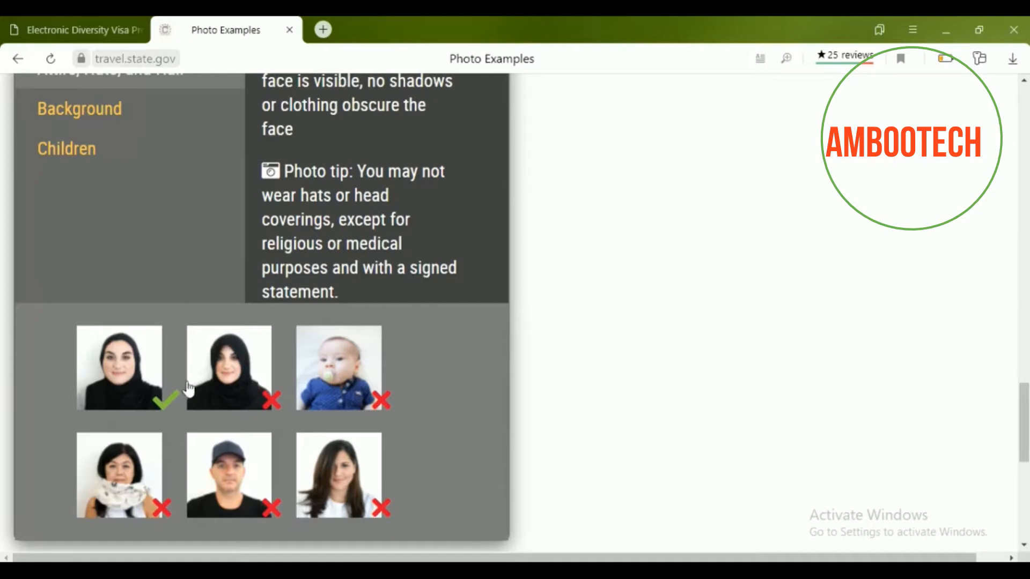
pyautogui.scroll(3, 283, 268)
pyautogui.scroll(3, 322, 249)
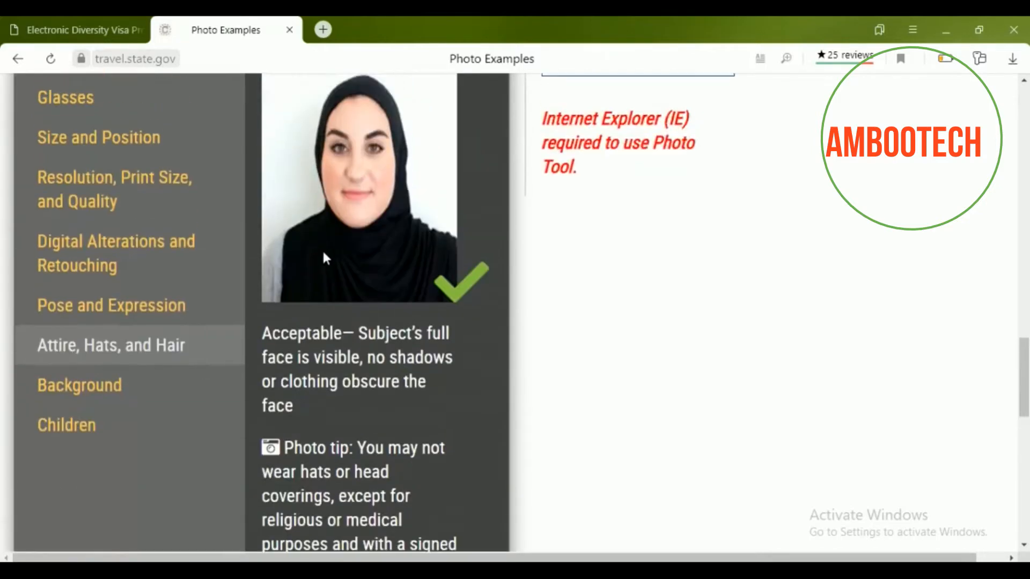
pyautogui.scroll(-1, 324, 250)
pyautogui.scroll(1, 324, 248)
pyautogui.scroll(1, 324, 249)
pyautogui.scroll(-6, 324, 248)
pyautogui.scroll(-2, 327, 250)
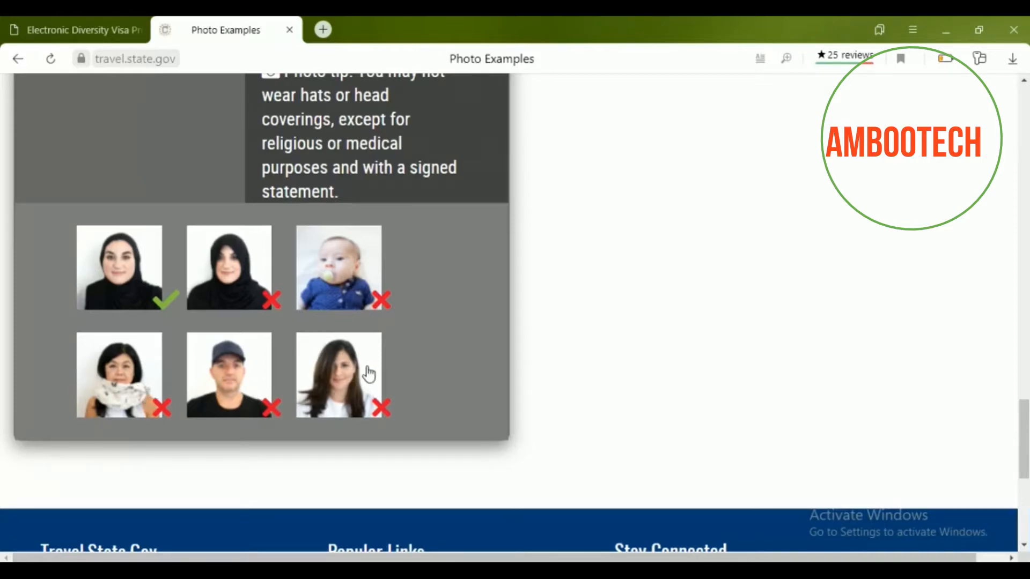
pyautogui.scroll(5, 365, 370)
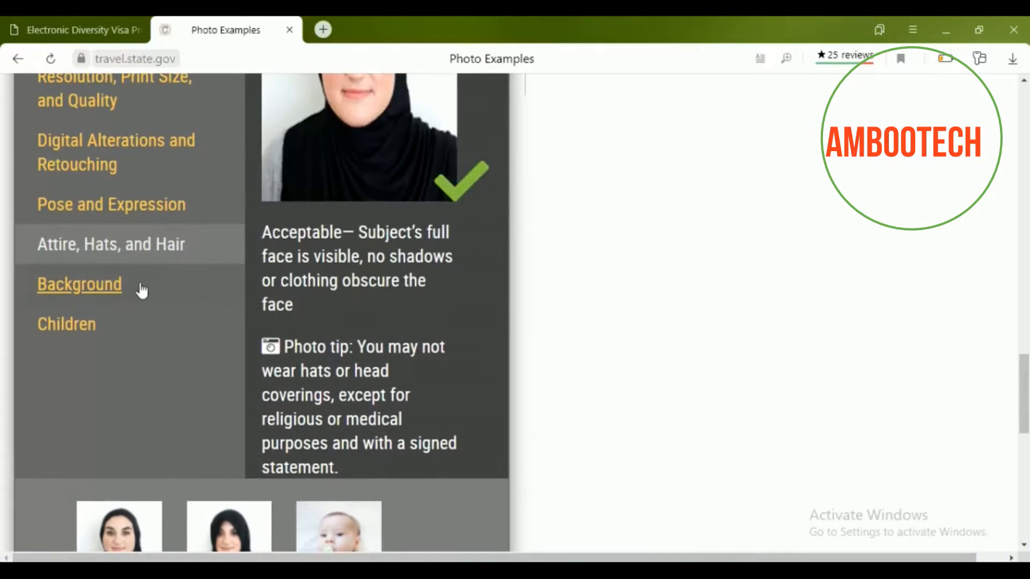
# Look through the Background photo examples, then switch to the Children examples.
pyautogui.click(111, 286)
pyautogui.scroll(2, 229, 316)
pyautogui.scroll(2, 230, 315)
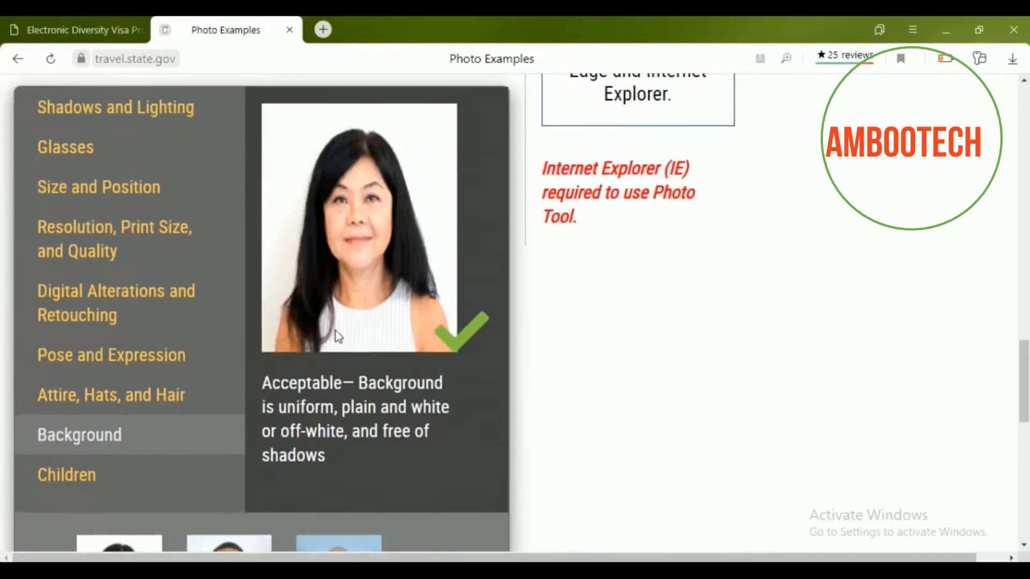
pyautogui.scroll(-4, 337, 224)
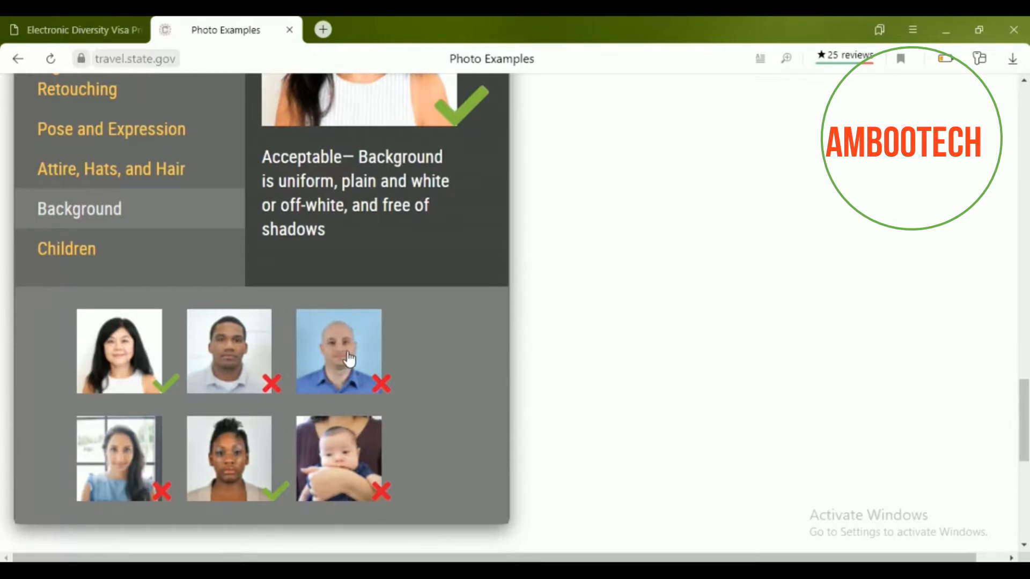
pyautogui.scroll(-2, 346, 360)
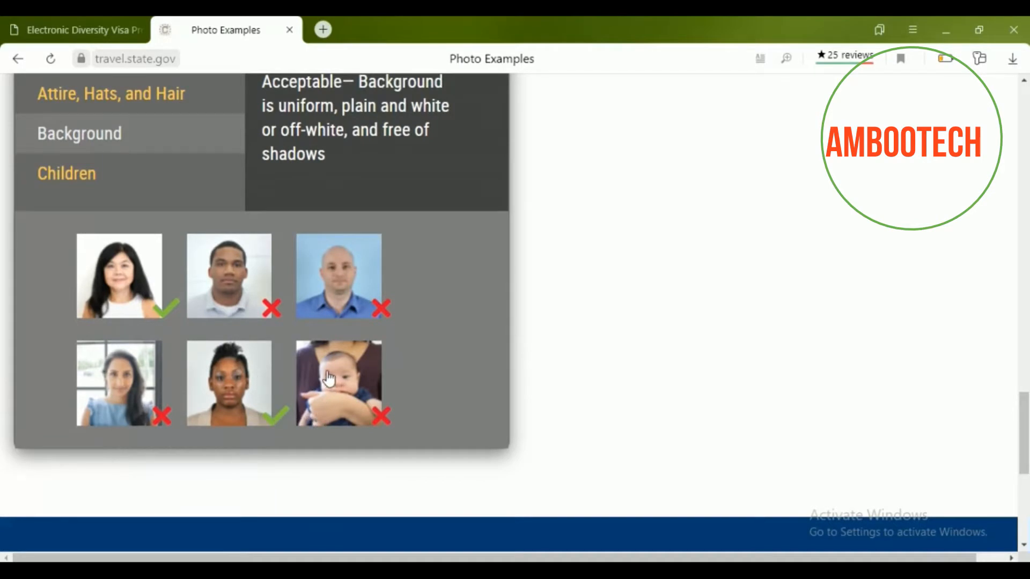
pyautogui.scroll(3, 416, 346)
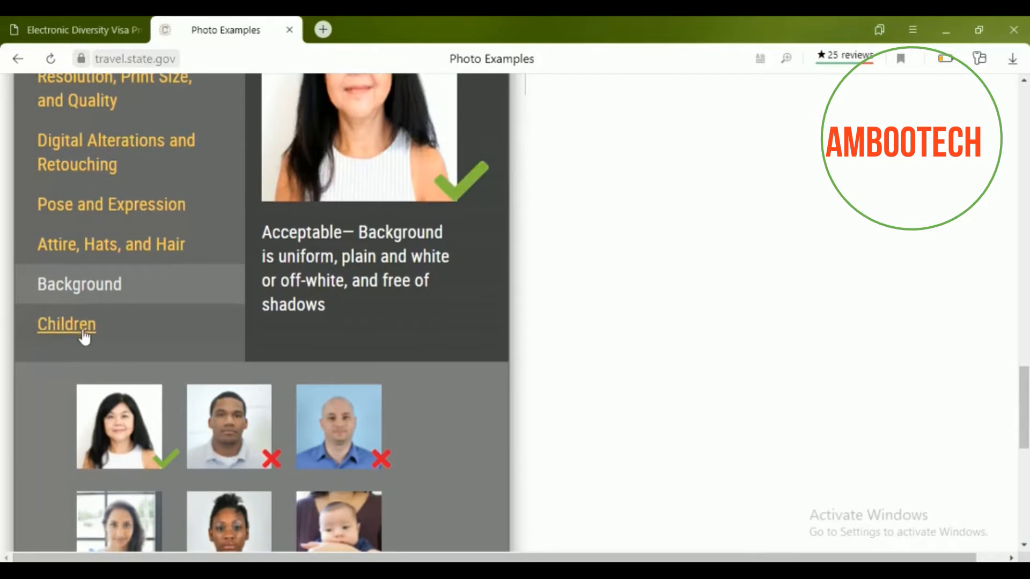
pyautogui.click(79, 337)
# Scroll through the Children infant photo examples, then return to the Electronic Diversity Visa tab.
pyautogui.scroll(2, 252, 328)
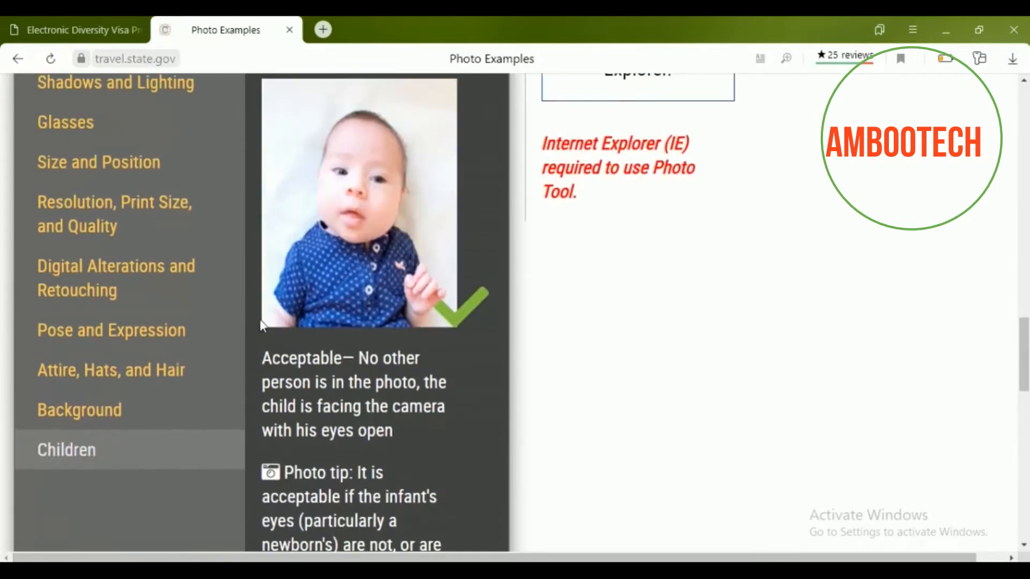
pyautogui.scroll(2, 317, 349)
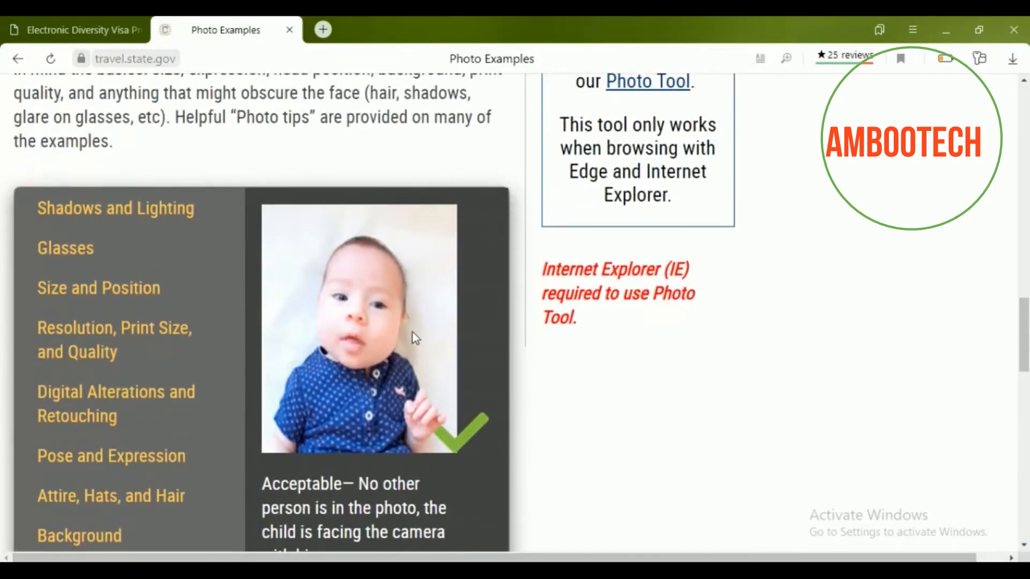
pyautogui.scroll(-3, 487, 399)
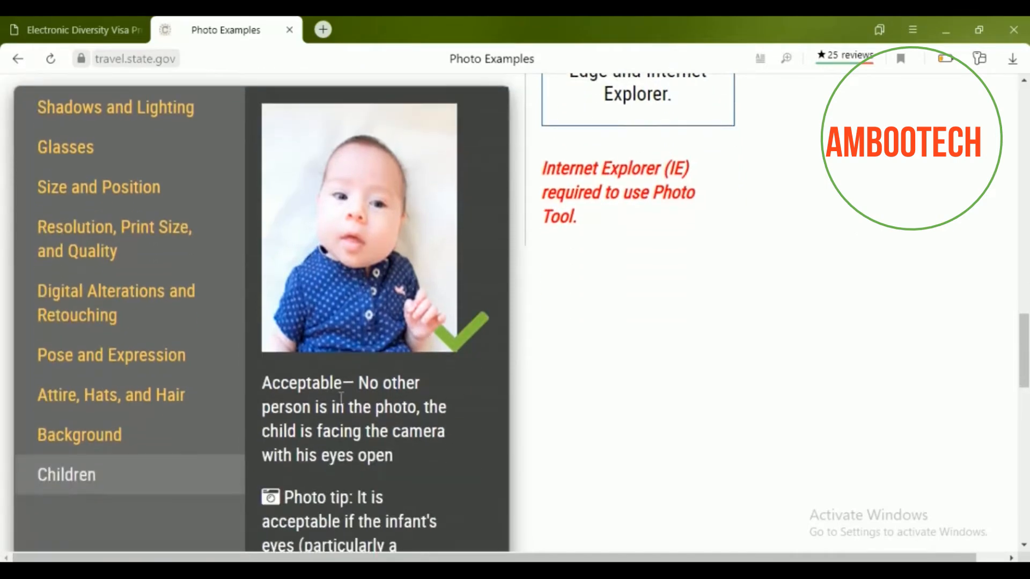
pyautogui.scroll(-3, 341, 387)
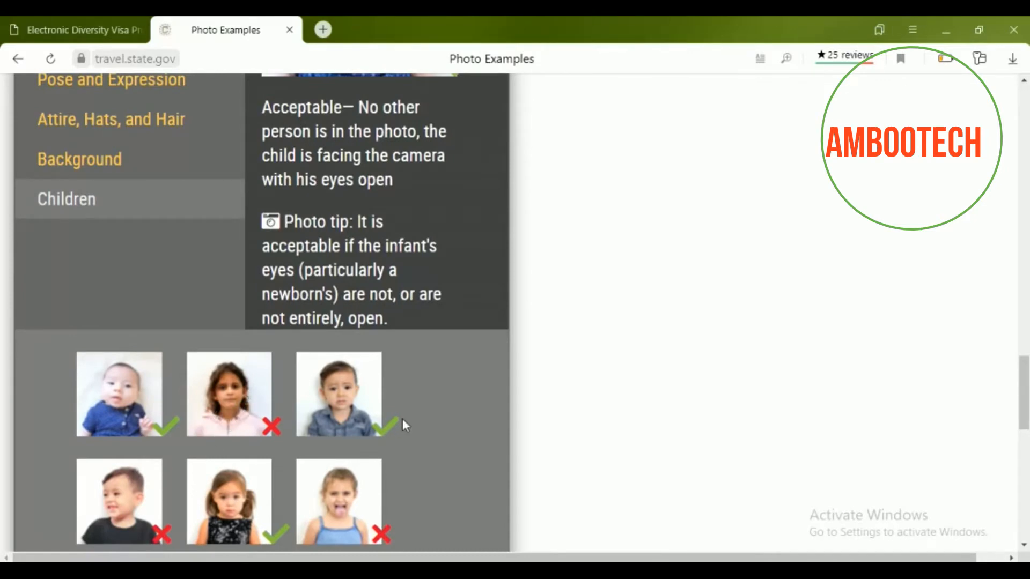
pyautogui.scroll(-1, 396, 402)
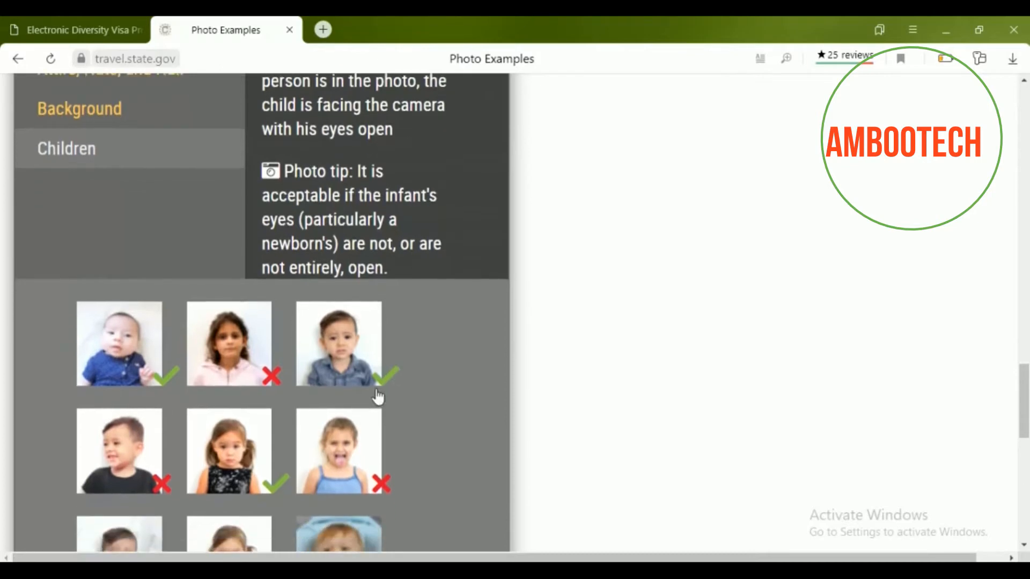
pyautogui.scroll(-1, 364, 395)
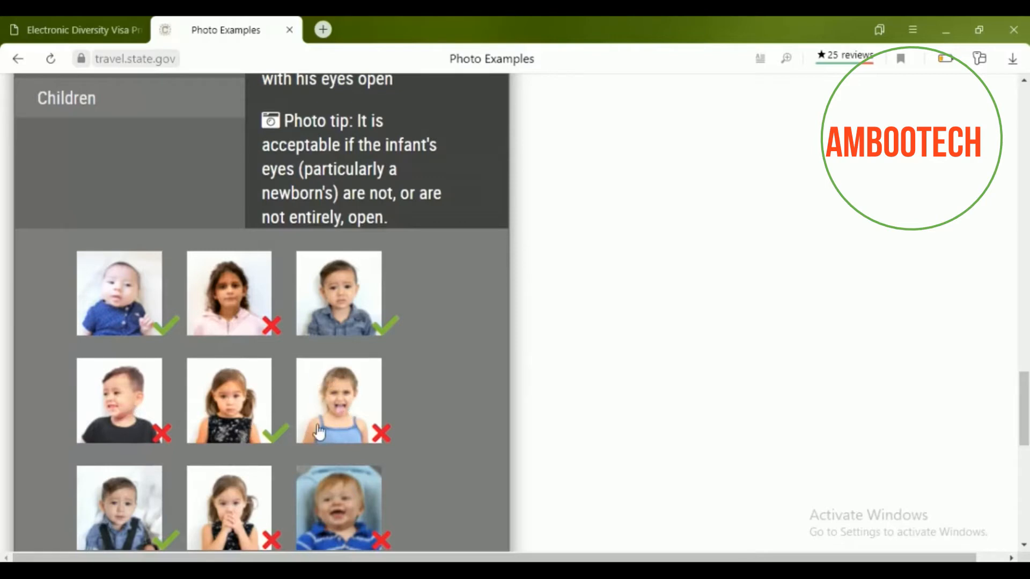
pyautogui.scroll(-1, 333, 410)
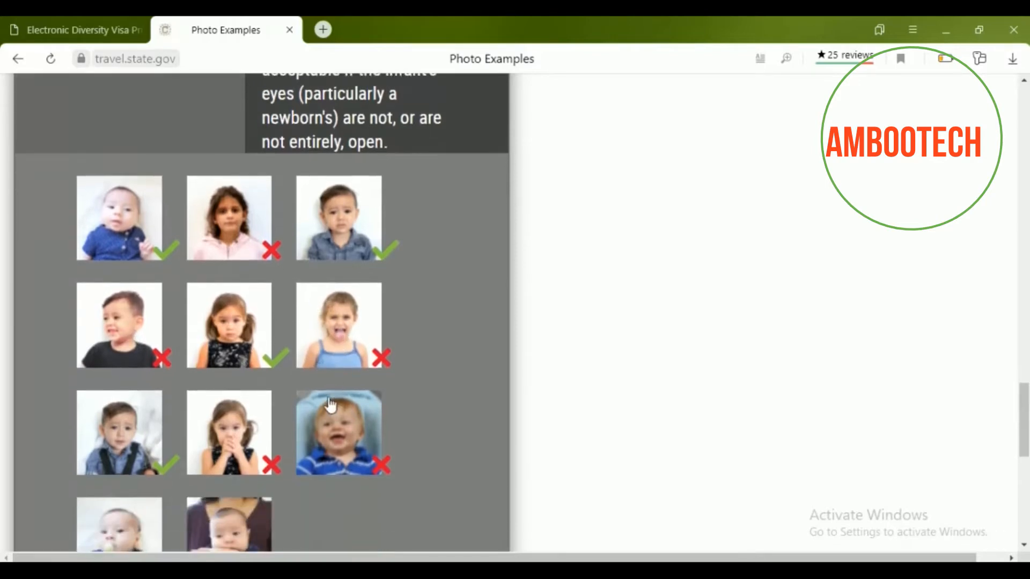
pyautogui.scroll(-1, 331, 373)
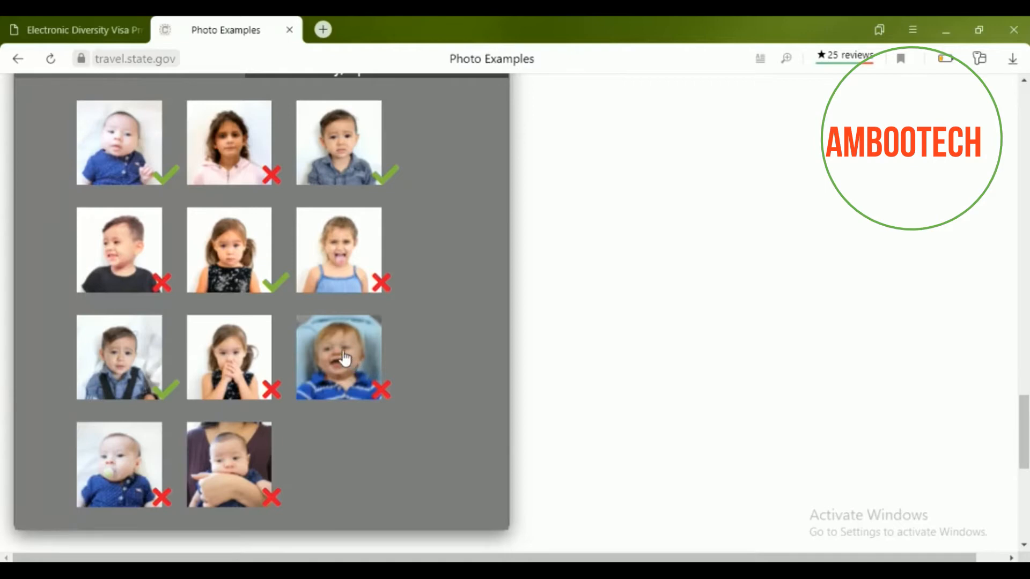
pyautogui.scroll(-1, 340, 368)
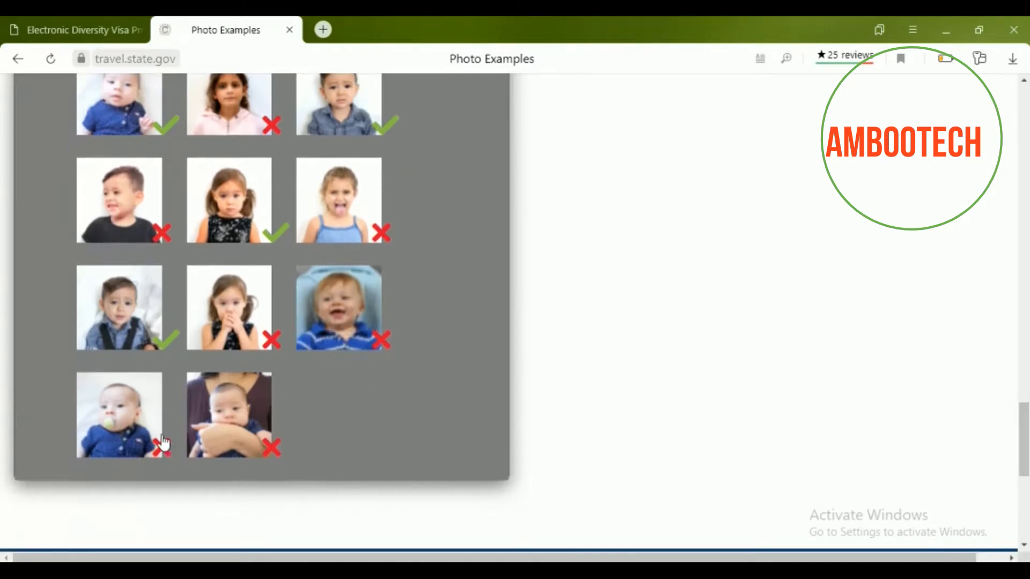
pyautogui.scroll(5, 323, 413)
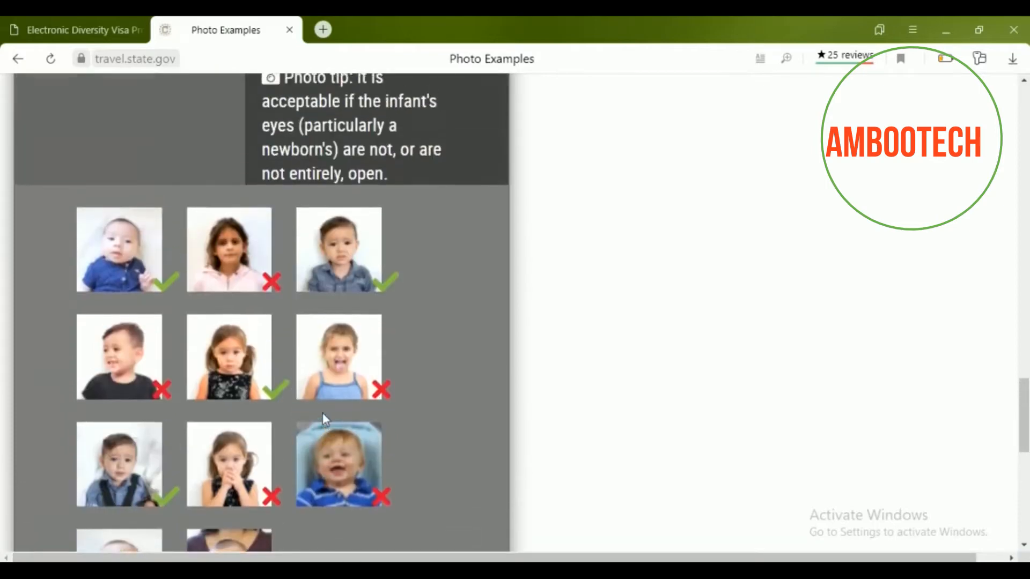
pyautogui.scroll(8, 324, 410)
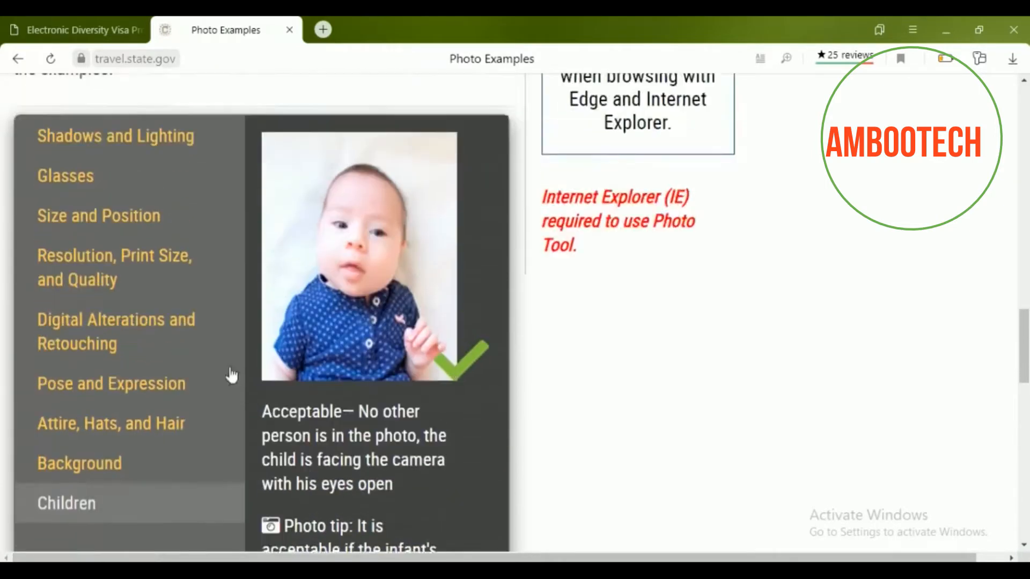
pyautogui.click(143, 311)
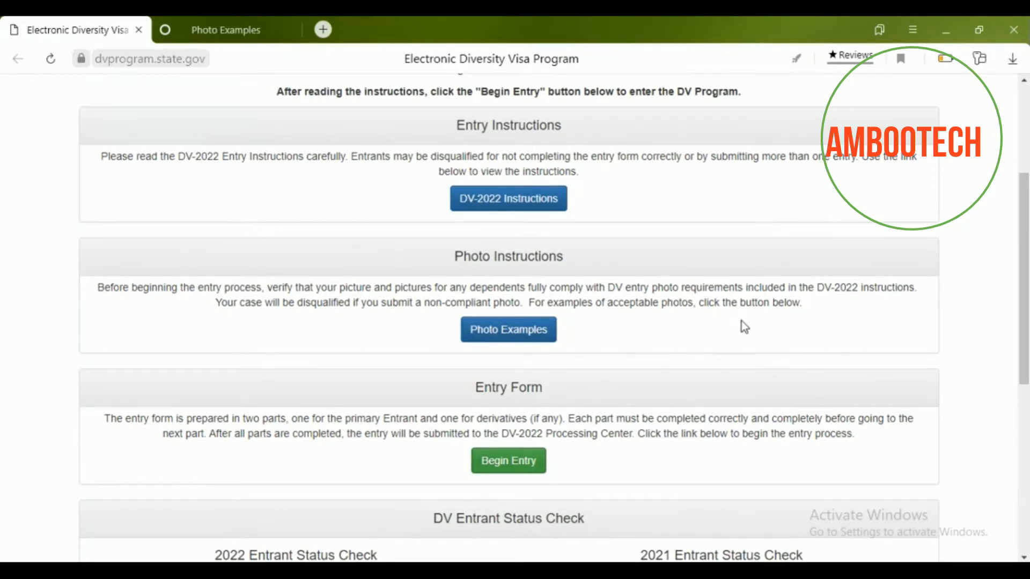
# Scroll down to the Entry Form section and begin a new DV-2022 entry.
pyautogui.scroll(-1, 741, 322)
pyautogui.scroll(-4, 777, 326)
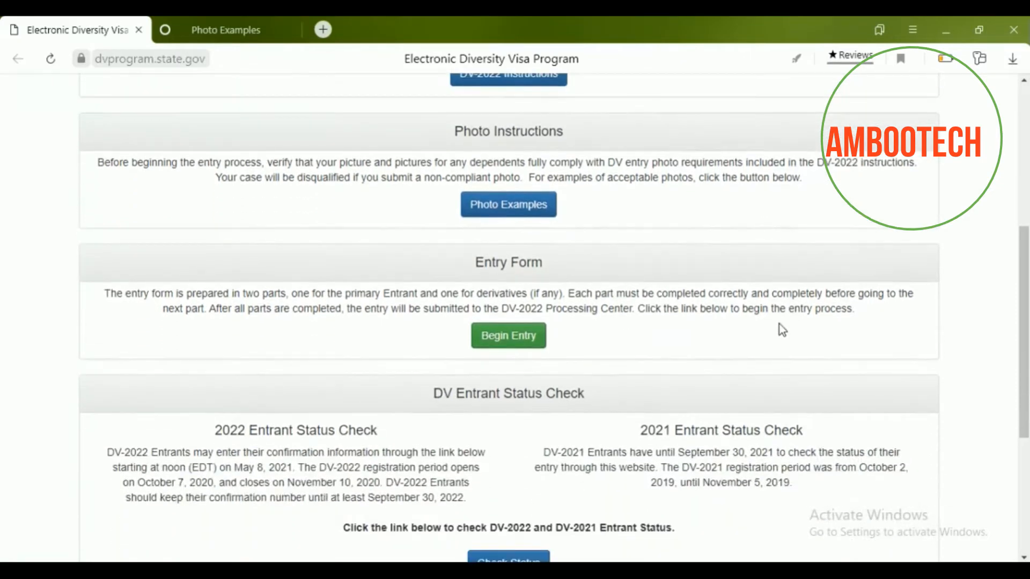
pyautogui.click(525, 342)
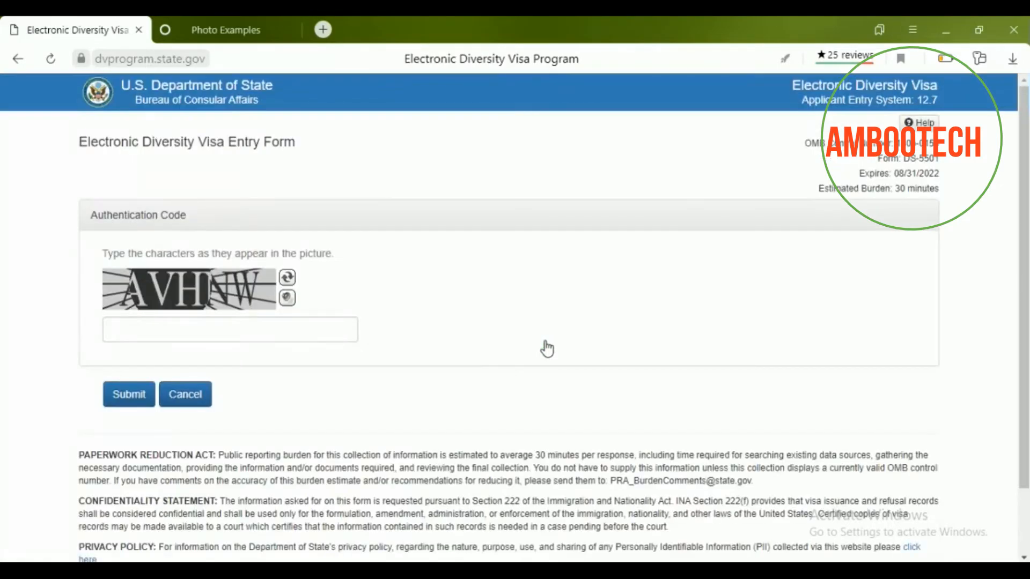
# Enter the characters from the picture into the authentication code field.
pyautogui.click(236, 335)
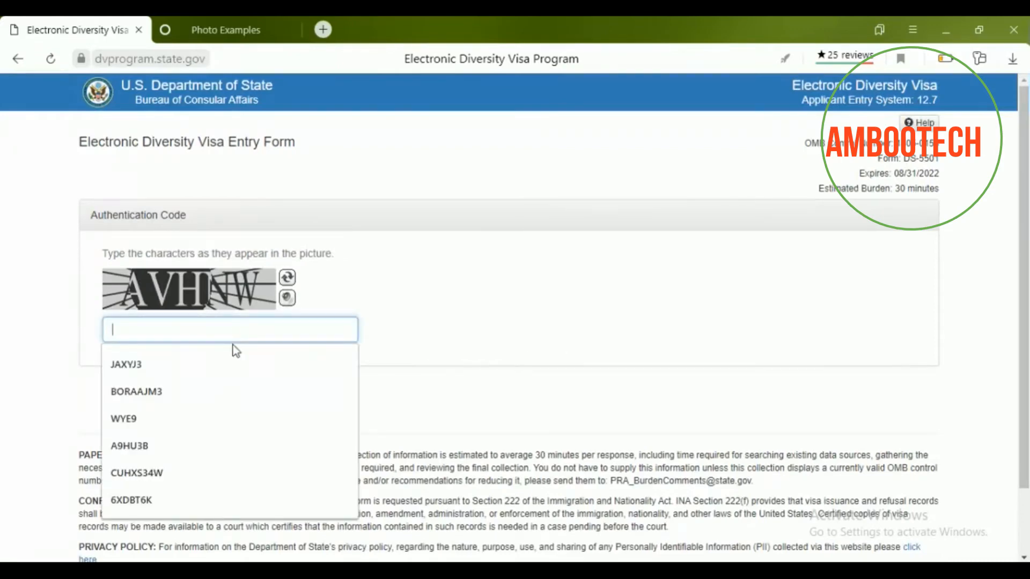
pyautogui.write('A')
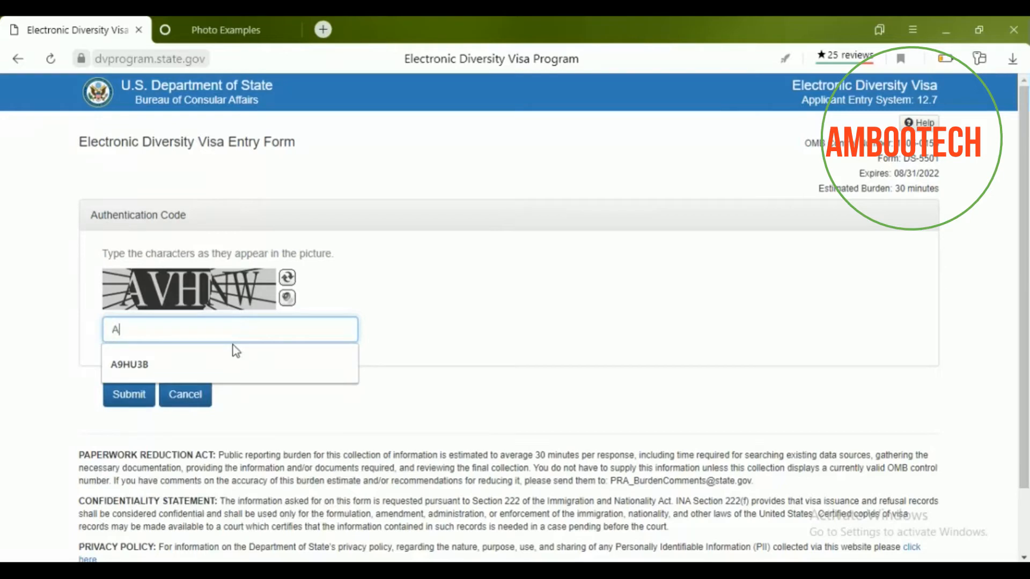
pyautogui.write('V')
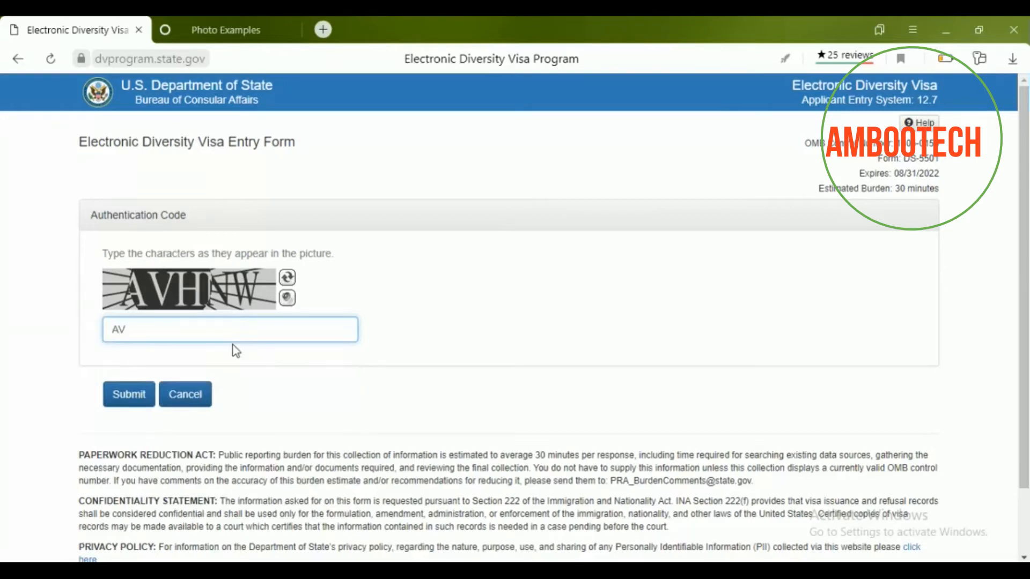
pyautogui.write('HNW')
# Submit the authentication code to reach the entrant details page.
pyautogui.click(134, 400)
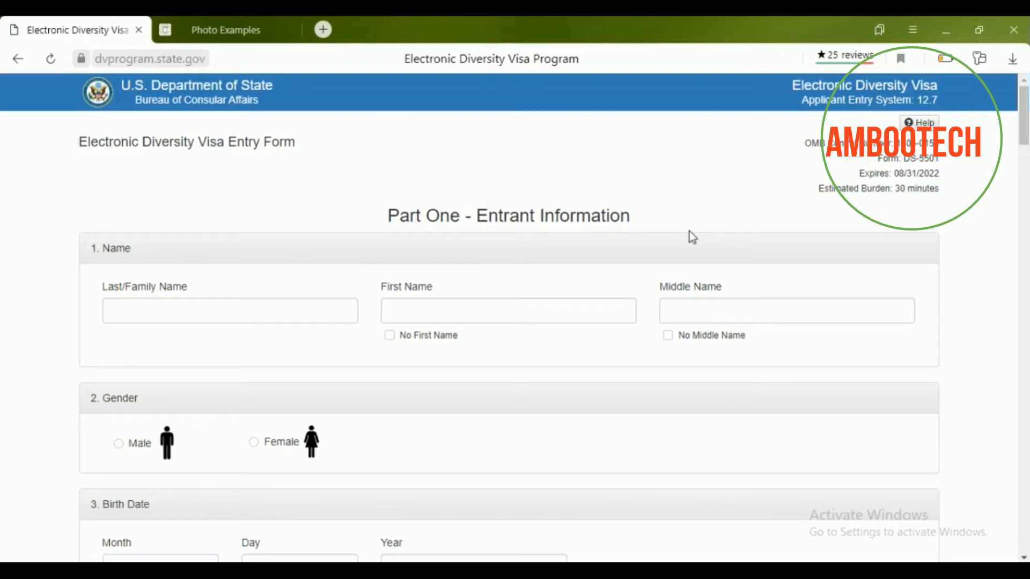
pyautogui.scroll(-2, 670, 221)
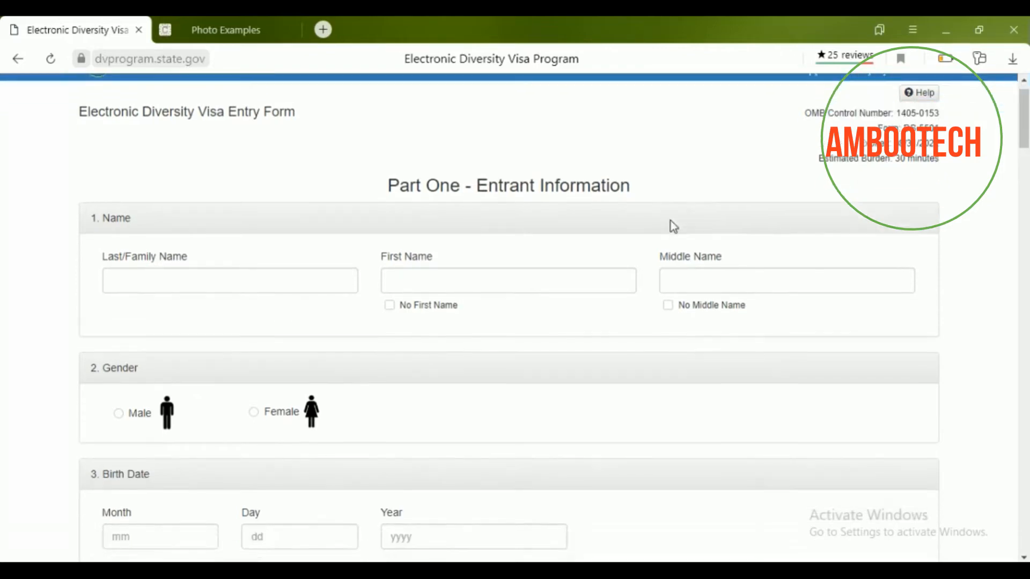
pyautogui.scroll(2, 669, 220)
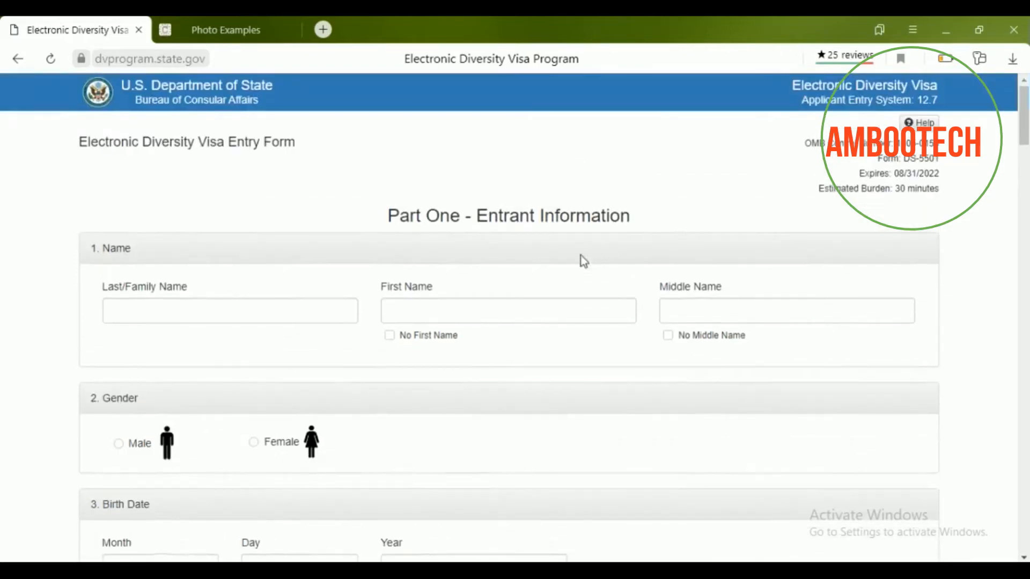
# Enter the entrant's last, first and middle names, correcting a typo in the surname.
pyautogui.click(310, 316)
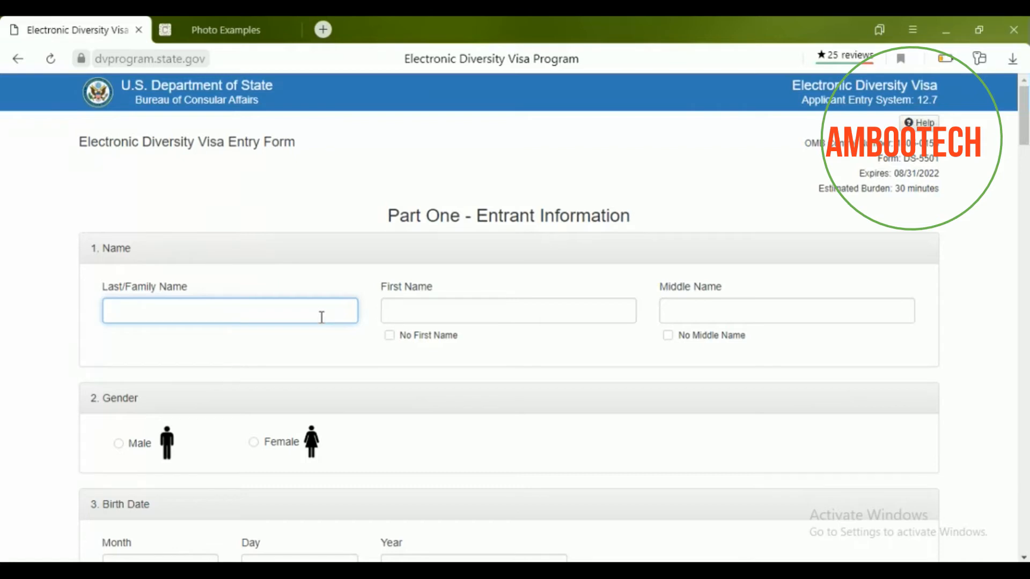
pyautogui.click(421, 310)
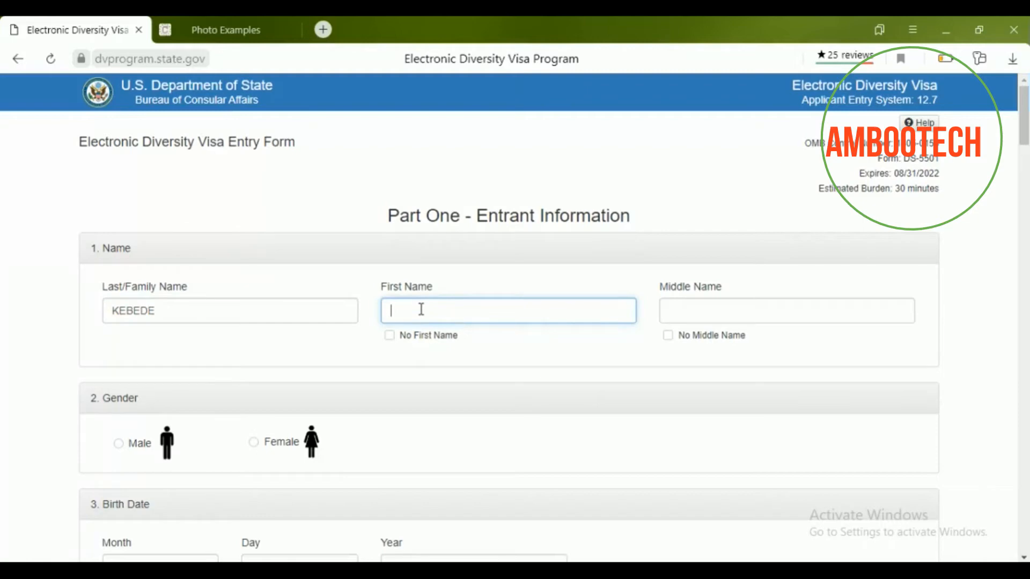
pyautogui.click(683, 308)
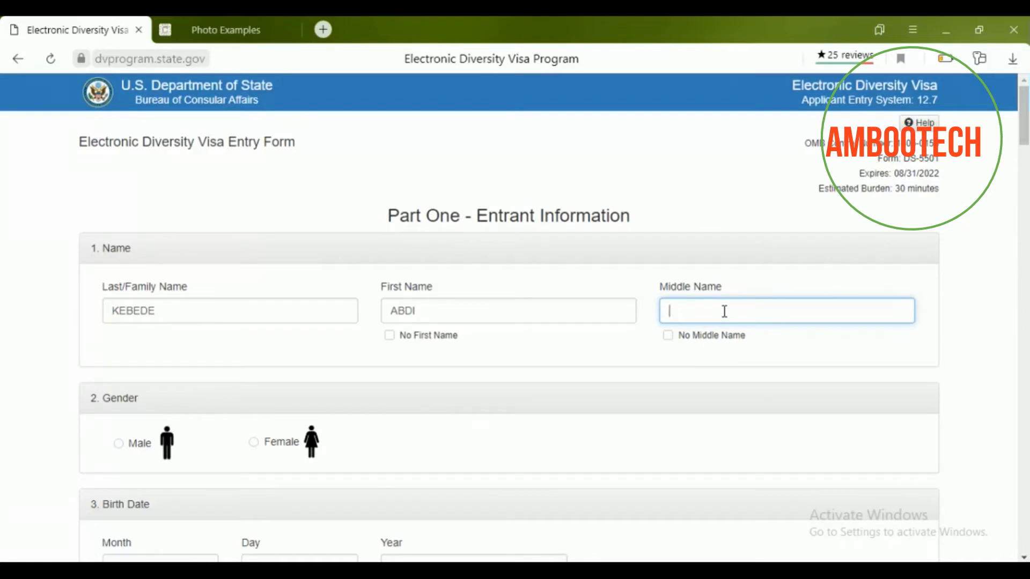
# Select Male as the entrant's gender.
pyautogui.scroll(-4, 724, 311)
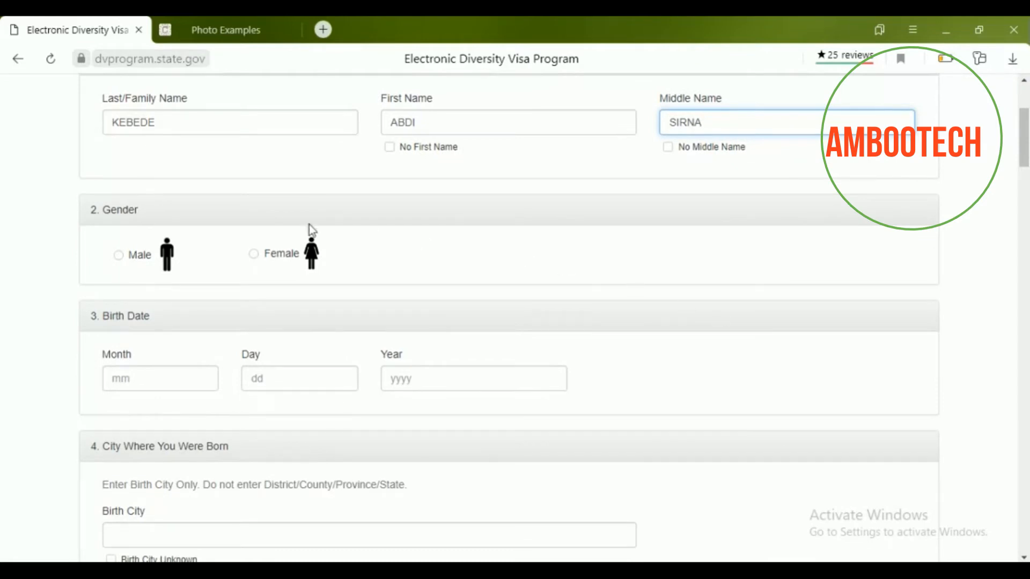
pyautogui.click(119, 256)
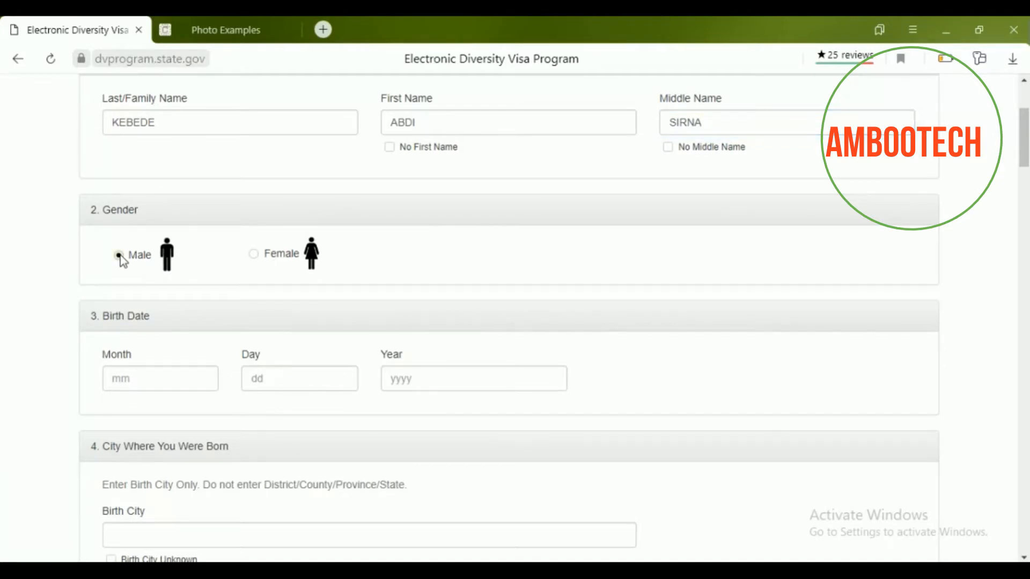
pyautogui.scroll(-3, 123, 261)
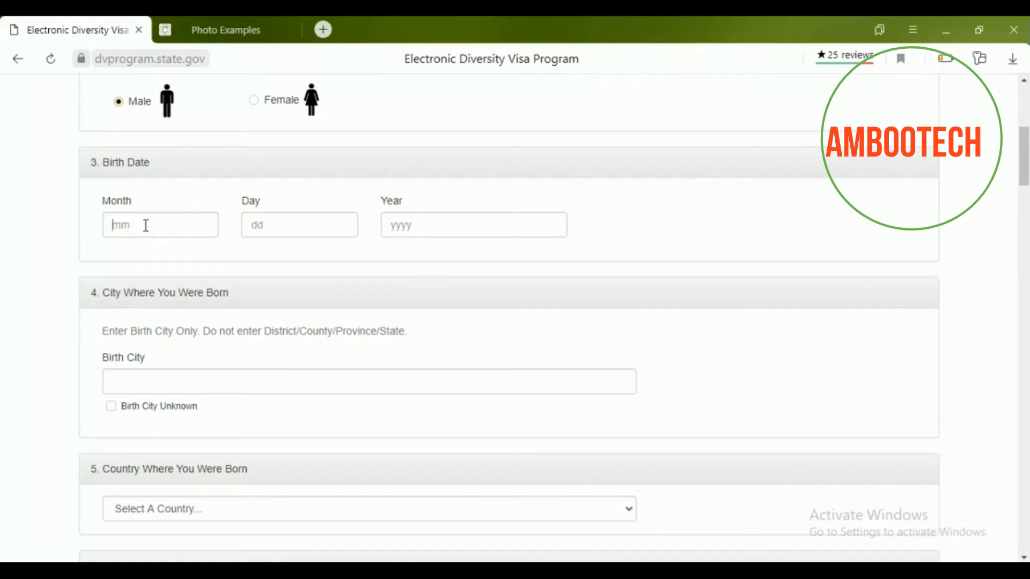
pyautogui.write('07')
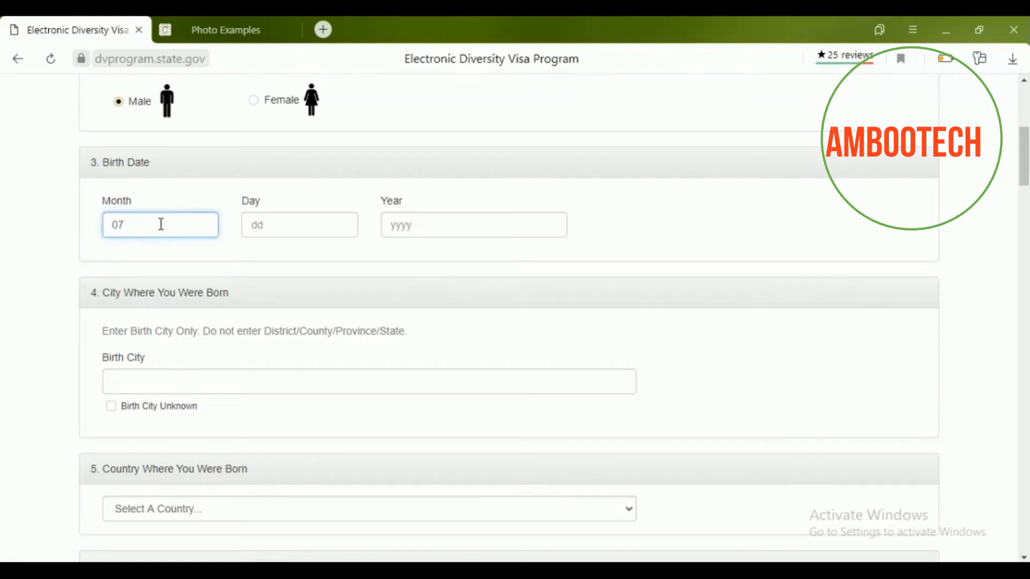
pyautogui.click(310, 231)
pyautogui.write('39')
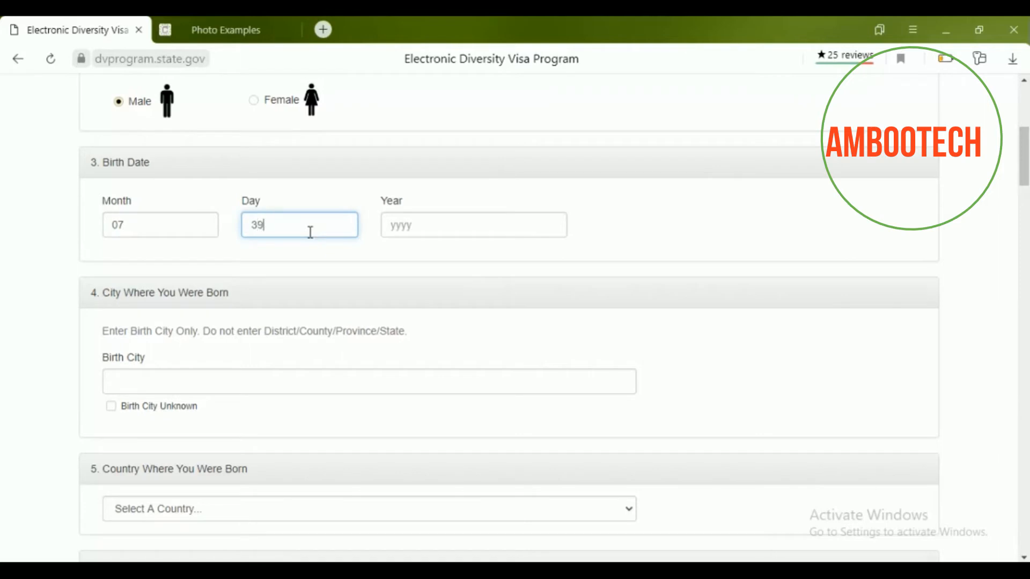
pyautogui.press('BackSpace')
pyautogui.write('0')
pyautogui.click(420, 224)
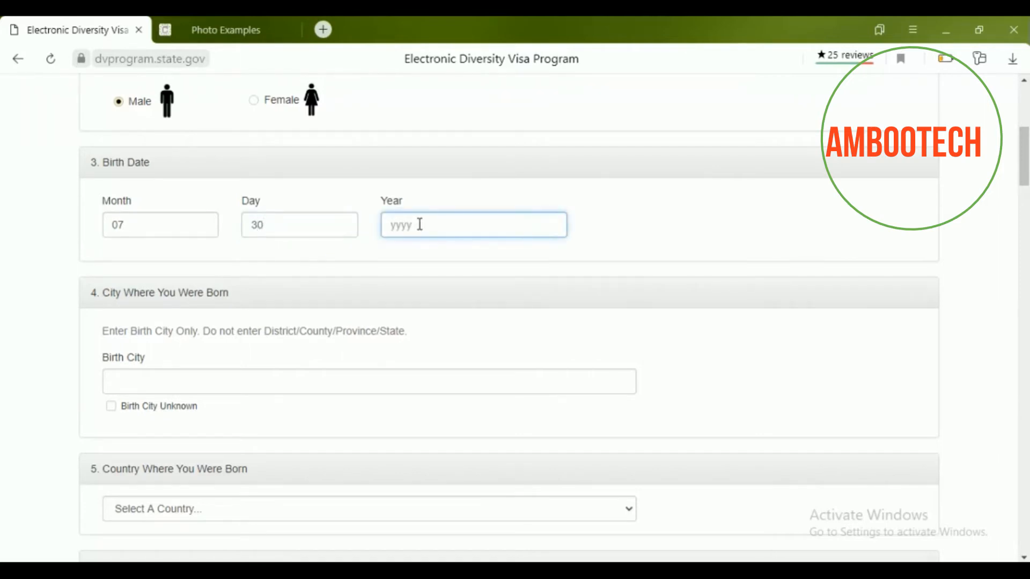
pyautogui.write('2000')
# Set birth city to AMBO and choose Ethiopia as the birth country.
pyautogui.scroll(-2, 419, 224)
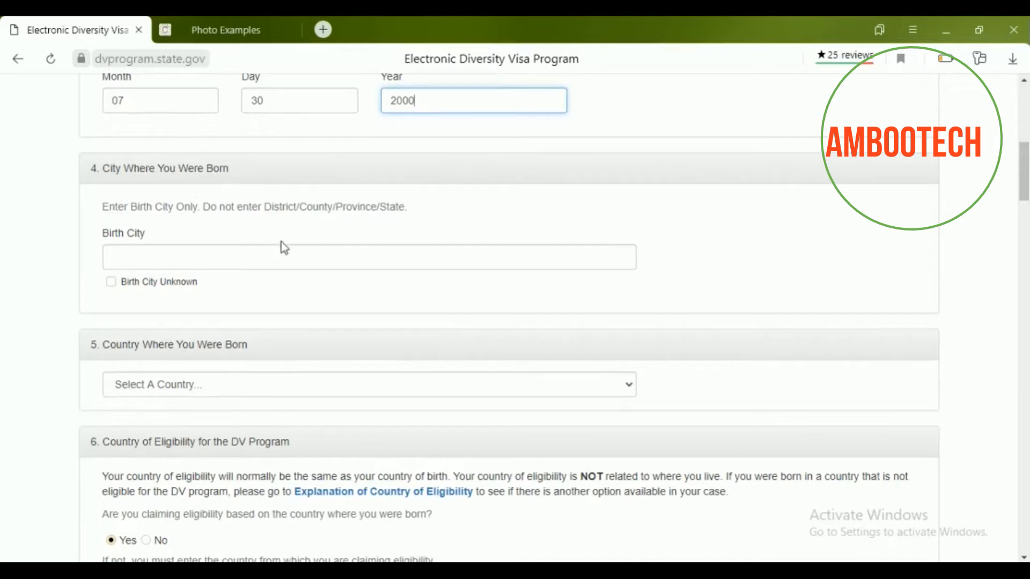
pyautogui.click(297, 257)
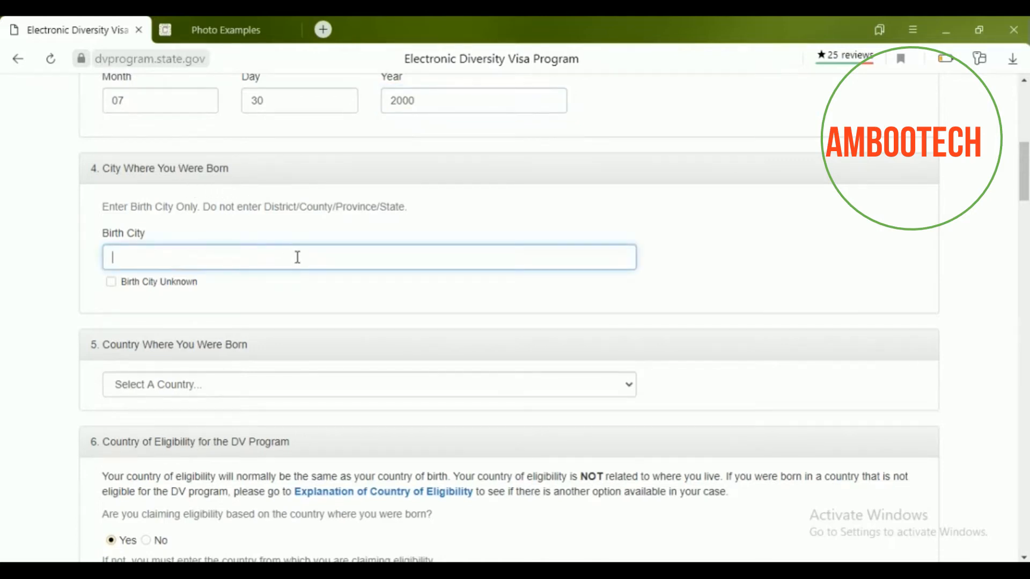
pyautogui.write('AMBO')
pyautogui.scroll(-3, 158, 292)
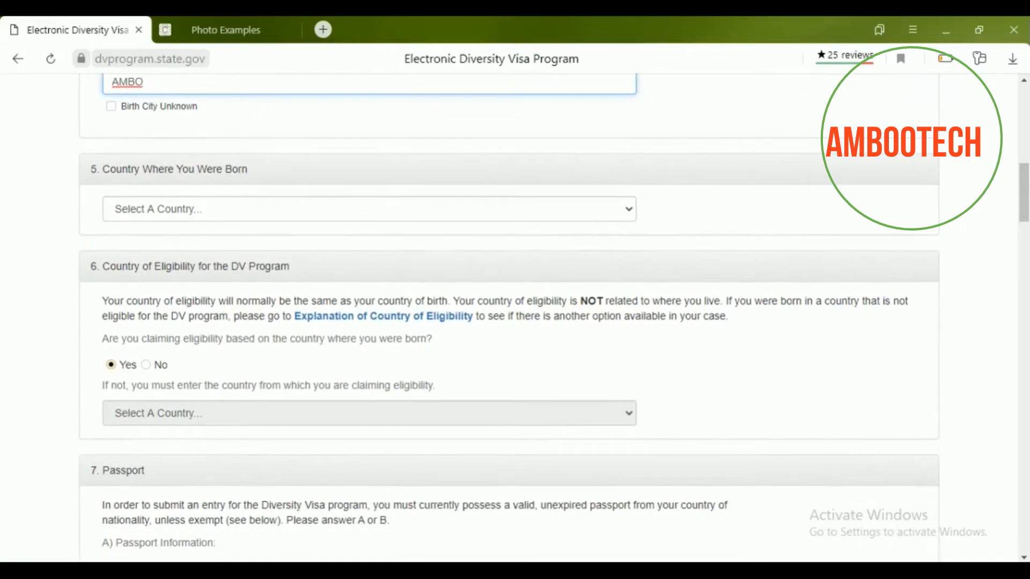
pyautogui.click(630, 214)
pyautogui.press('Down')
pyautogui.press('Down')
pyautogui.press('Down')
pyautogui.press('Down')
pyautogui.press('Down')
pyautogui.press('Down')
pyautogui.press('Down')
pyautogui.press('Down')
pyautogui.press('Down')
pyautogui.press('Down')
pyautogui.press('Down')
pyautogui.press('Down')
pyautogui.press('Down')
pyautogui.press('Down')
pyautogui.press('Down')
pyautogui.press('Down')
pyautogui.press('Down')
pyautogui.press('Down')
pyautogui.press('Down')
pyautogui.press('Down')
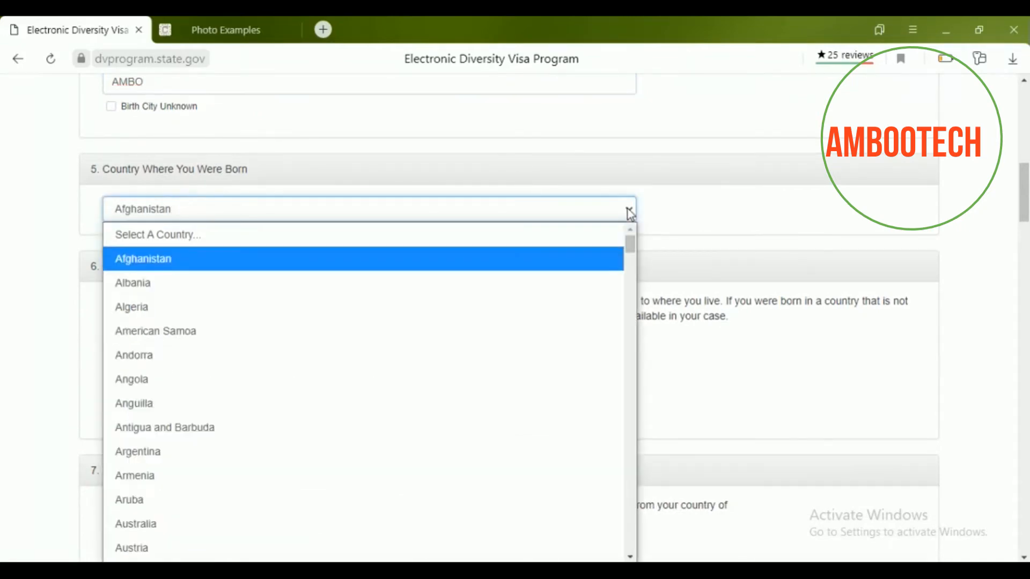
pyautogui.press('Down')
pyautogui.press('Down')
pyautogui.press('Down')
pyautogui.press('Down')
pyautogui.press('Down')
pyautogui.press('Down')
pyautogui.press('Down')
pyautogui.press('Down')
pyautogui.press('Down')
pyautogui.press('Down')
pyautogui.press('Down')
pyautogui.press('Down')
pyautogui.press('Down')
pyautogui.press('Down')
pyautogui.press('Down')
pyautogui.press('Down')
pyautogui.press('Down')
pyautogui.press('Down')
pyautogui.press('Down')
pyautogui.press('Down')
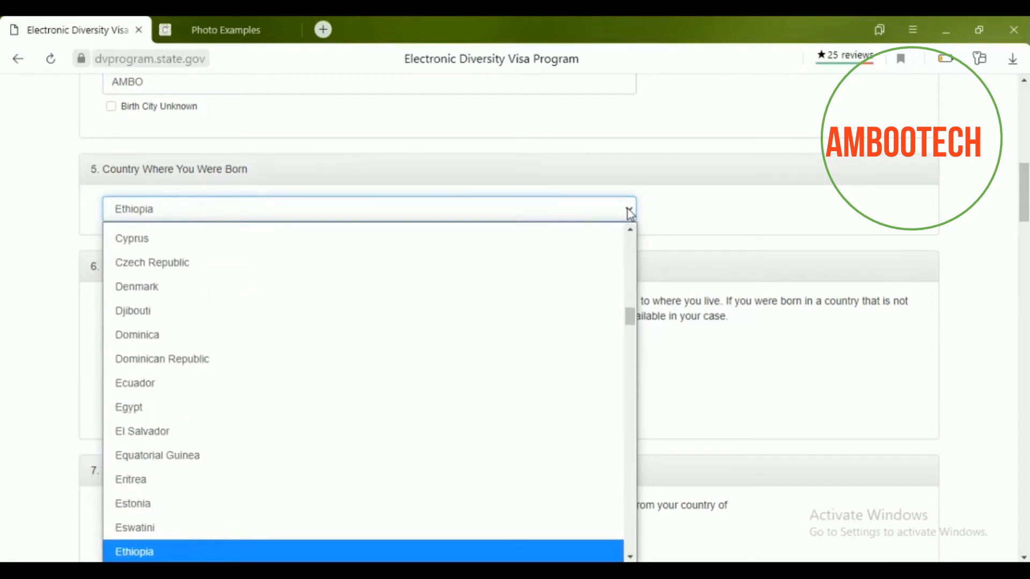
pyautogui.press('Return')
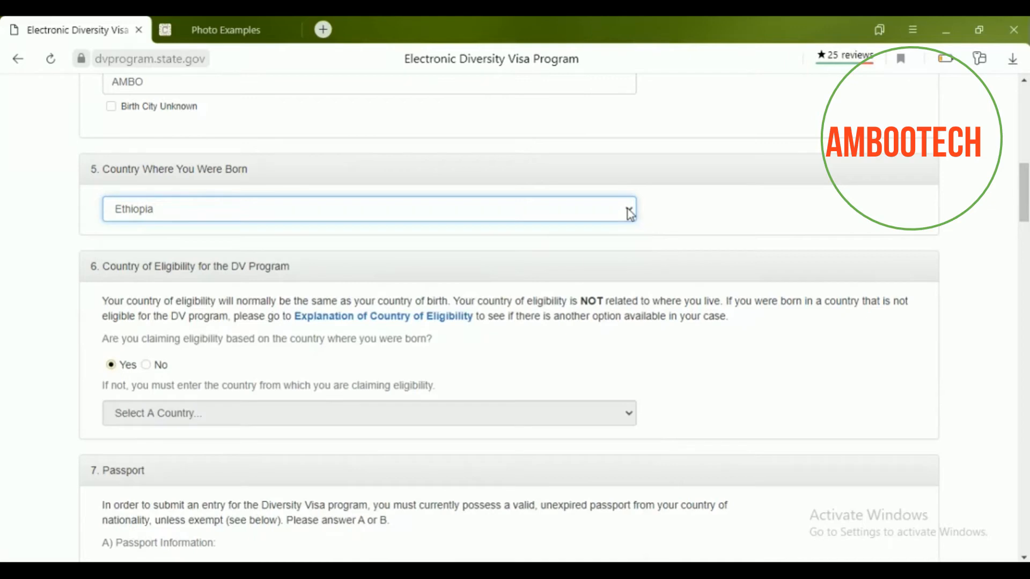
pyautogui.scroll(-2, 630, 214)
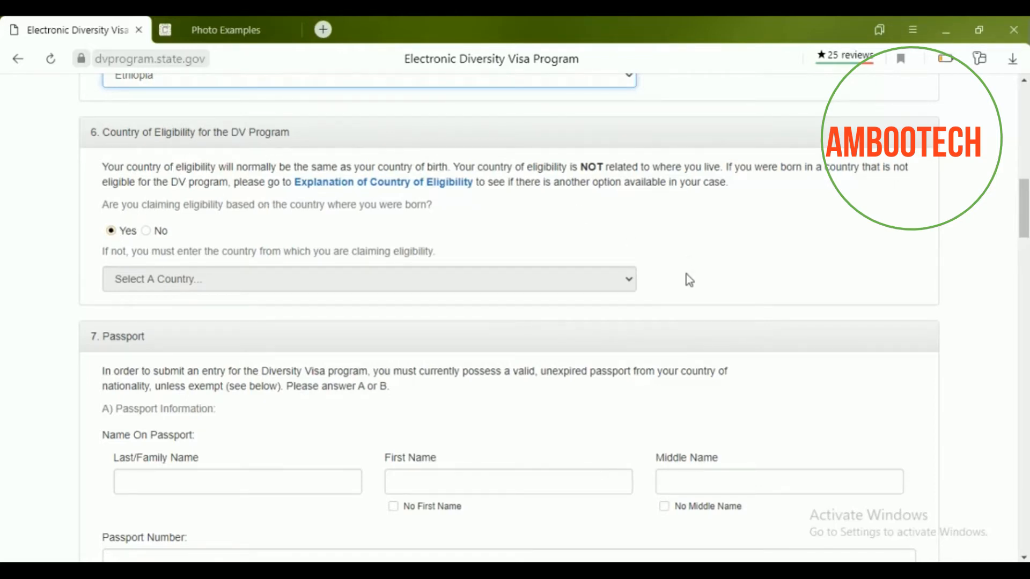
pyautogui.scroll(2, 670, 281)
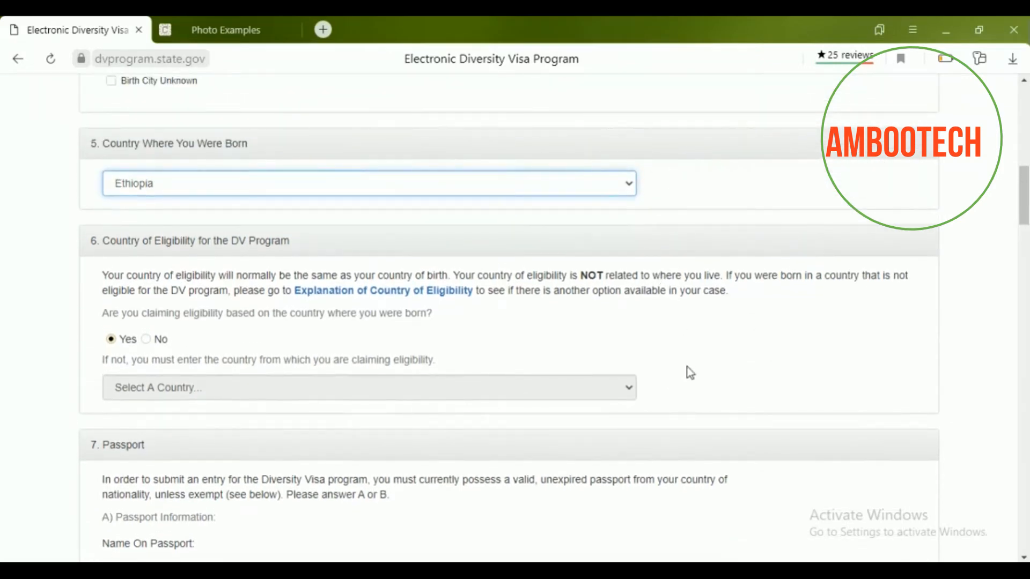
pyautogui.scroll(-3, 688, 370)
pyautogui.scroll(-2, 515, 317)
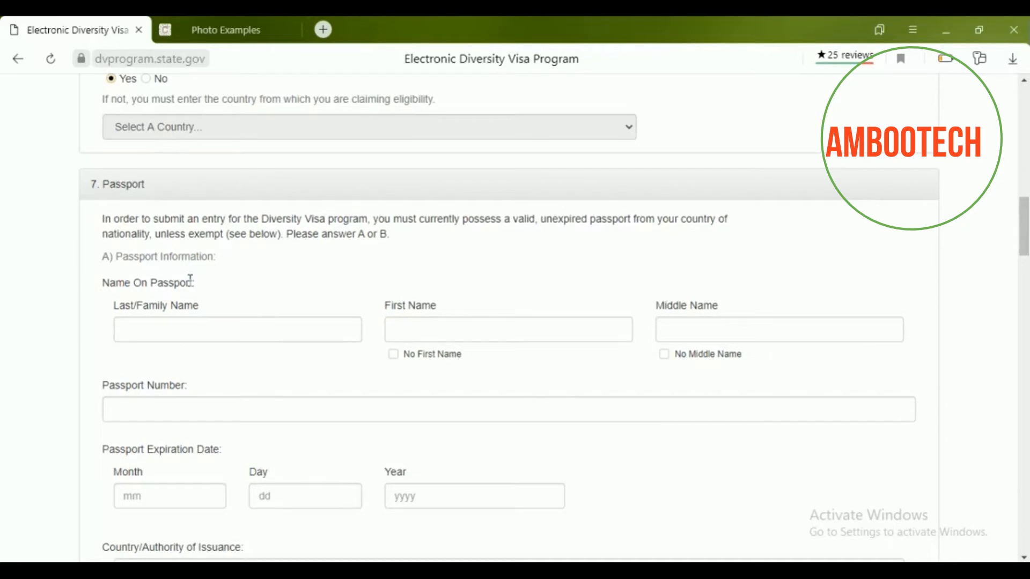
# Enter the entrant's last, first and middle names as shown on the passport.
pyautogui.click(174, 321)
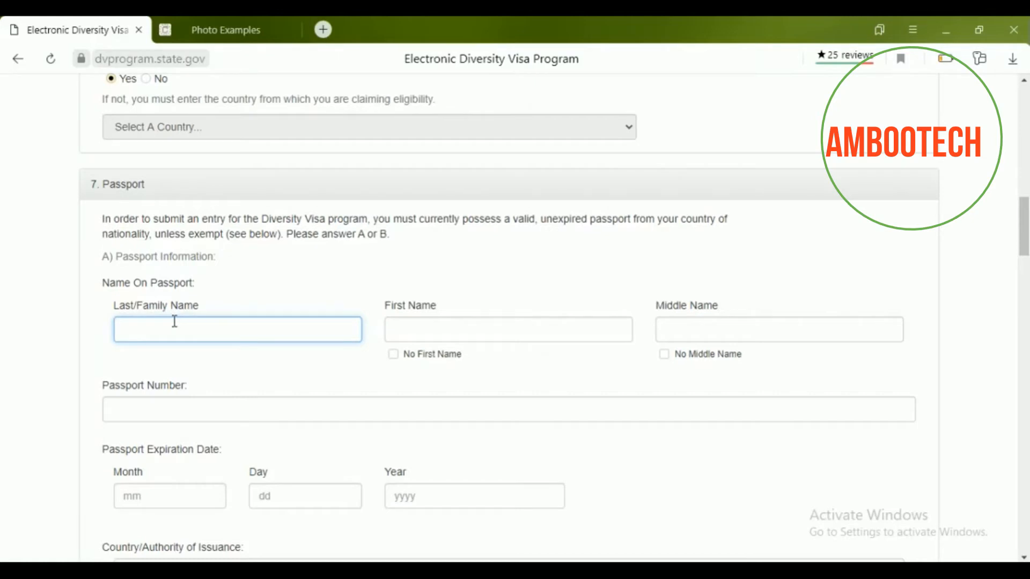
pyautogui.click(407, 328)
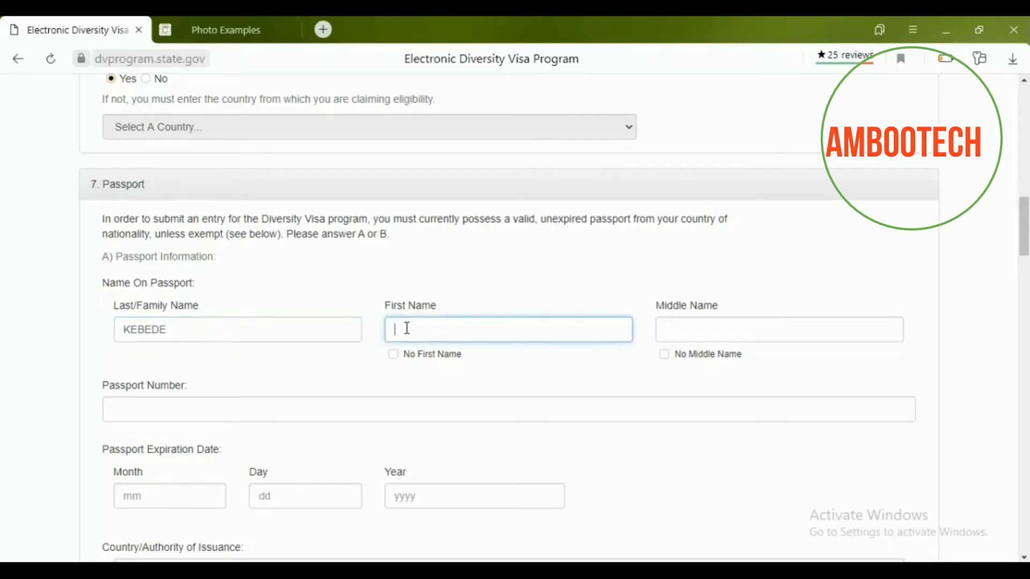
pyautogui.click(688, 330)
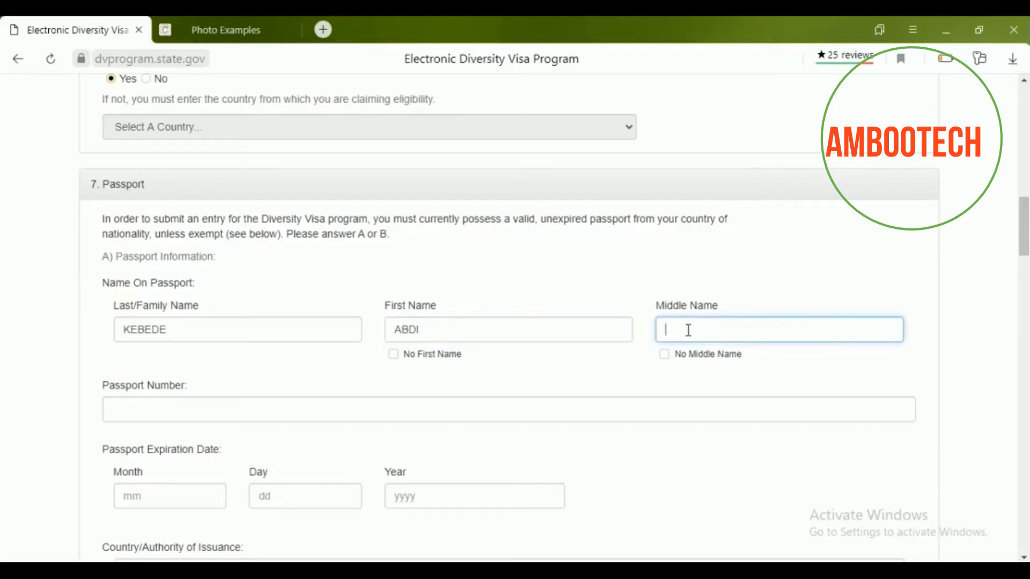
# Enter the passport number and the expiration date 02 / 4 / 2023.
pyautogui.scroll(-2, 688, 329)
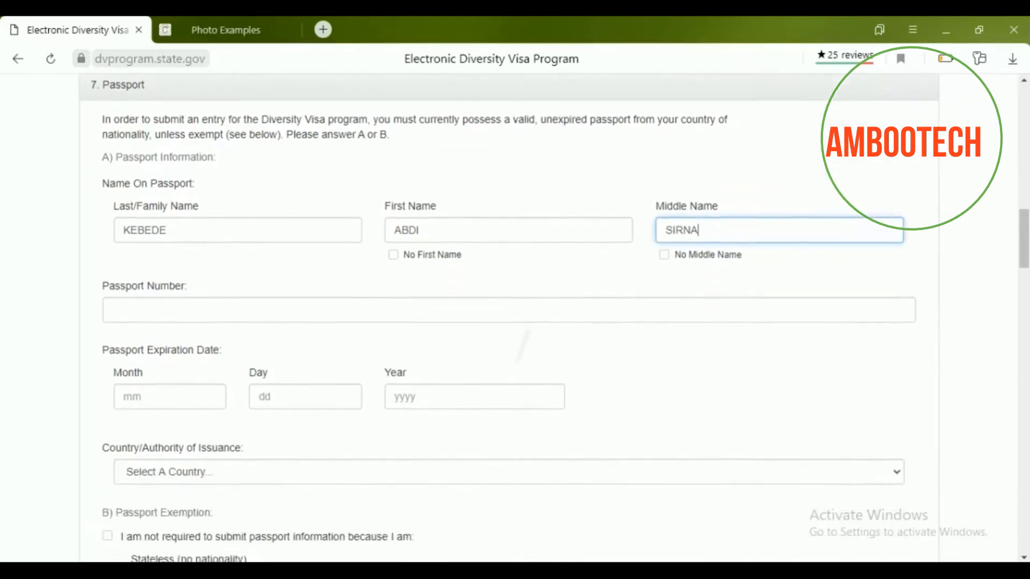
pyautogui.click(385, 295)
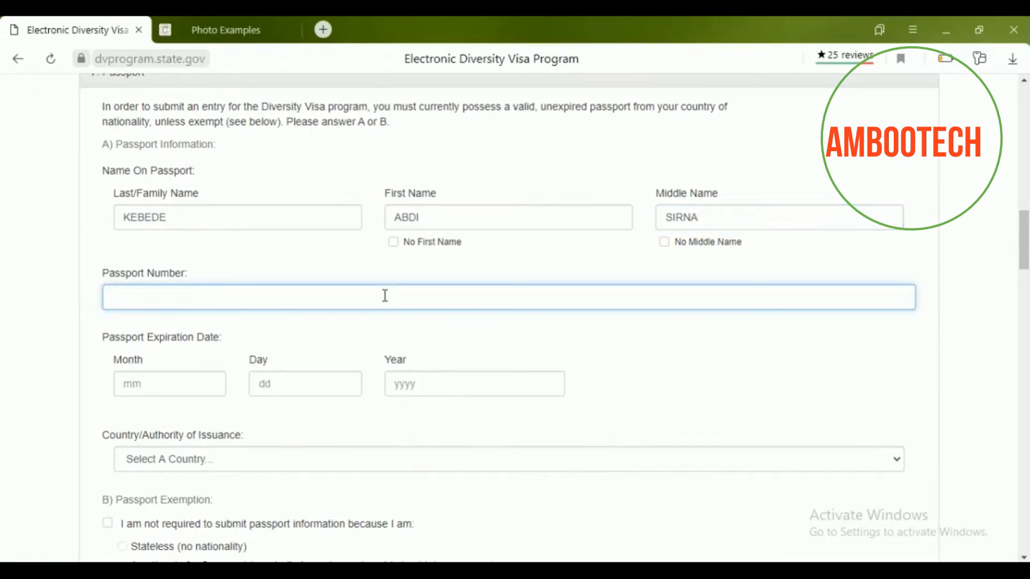
pyautogui.click(149, 391)
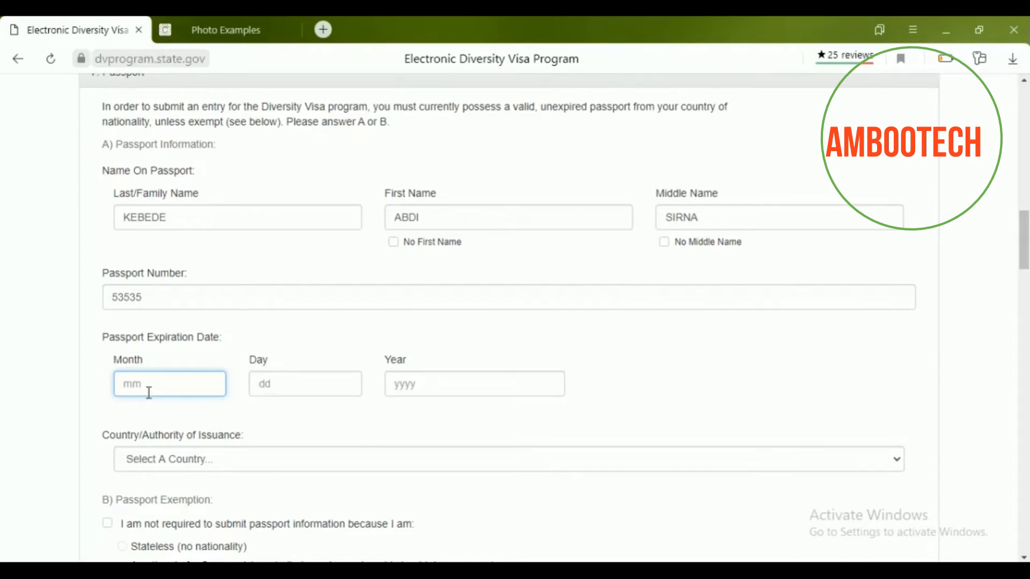
pyautogui.write('02')
pyautogui.click(281, 386)
pyautogui.write('4')
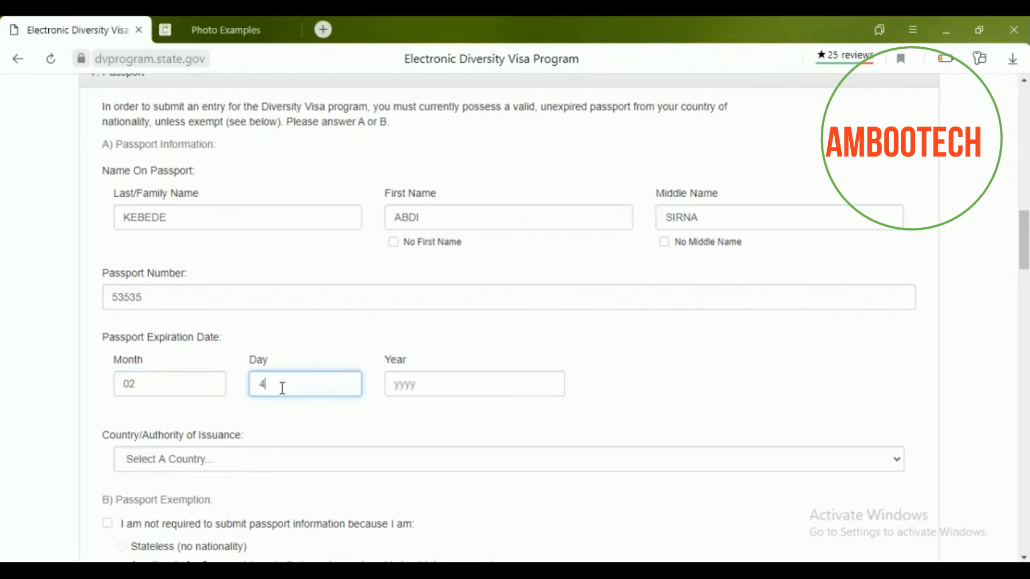
pyautogui.click(396, 384)
pyautogui.write('2023')
pyautogui.scroll(-3, 397, 383)
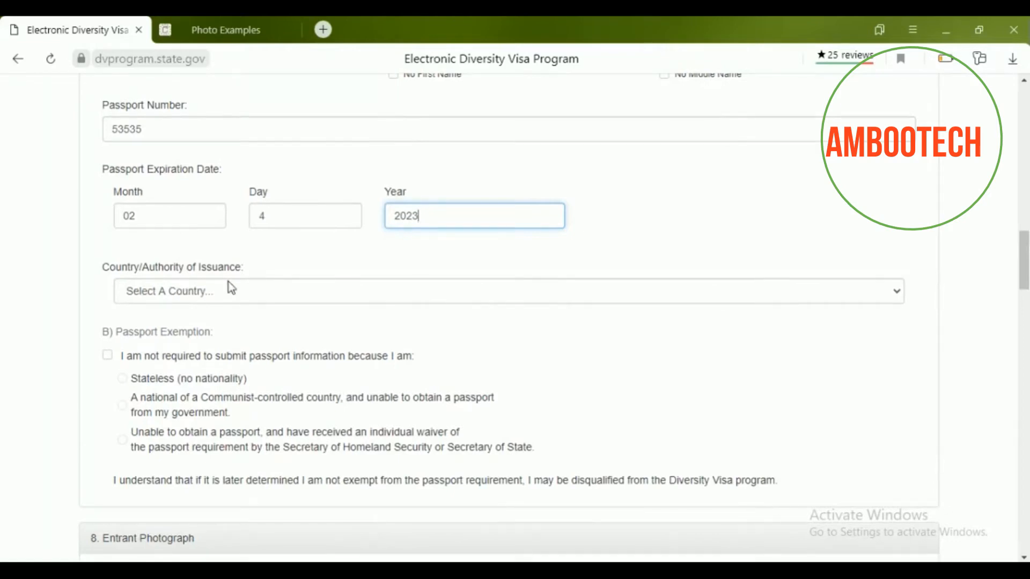
# Choose Ethiopia from the Country/Authority of Issuance list for the passport.
pyautogui.click(895, 293)
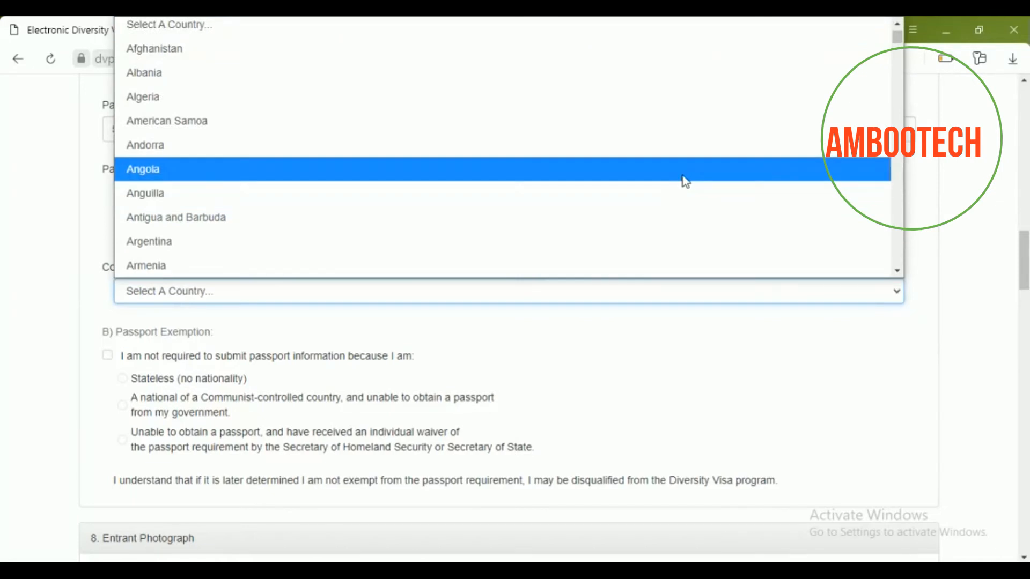
pyautogui.press('Down')
pyautogui.press('Down')
pyautogui.press('Down')
pyautogui.press('Down')
pyautogui.press('Down')
pyautogui.press('Down')
pyautogui.press('Down')
pyautogui.press('Down')
pyautogui.press('Down')
pyautogui.press('Down')
pyautogui.press('Down')
pyautogui.press('Down')
pyautogui.press('Down')
pyautogui.press('Down')
pyautogui.press('Down')
pyautogui.press('Down')
pyautogui.press('Down')
pyautogui.press('Down')
pyautogui.press('Down')
pyautogui.press('Down')
pyautogui.press('Down')
pyautogui.press('Down')
pyautogui.press('Down')
pyautogui.press('Down')
pyautogui.press('Down')
pyautogui.press('Down')
pyautogui.press('Down')
pyautogui.press('Down')
pyautogui.press('Down')
pyautogui.press('Down')
pyautogui.press('Down')
pyautogui.press('Down')
pyautogui.press('Down')
pyautogui.press('Down')
pyautogui.press('Down')
pyautogui.press('Down')
pyautogui.press('Down')
pyautogui.press('Down')
pyautogui.press('Down')
pyautogui.press('Down')
pyautogui.press('Down')
pyautogui.press('Down')
pyautogui.press('Down')
pyautogui.press('Down')
pyautogui.press('Down')
pyautogui.press('Down')
pyautogui.press('Down')
pyautogui.press('Down')
pyautogui.press('Down')
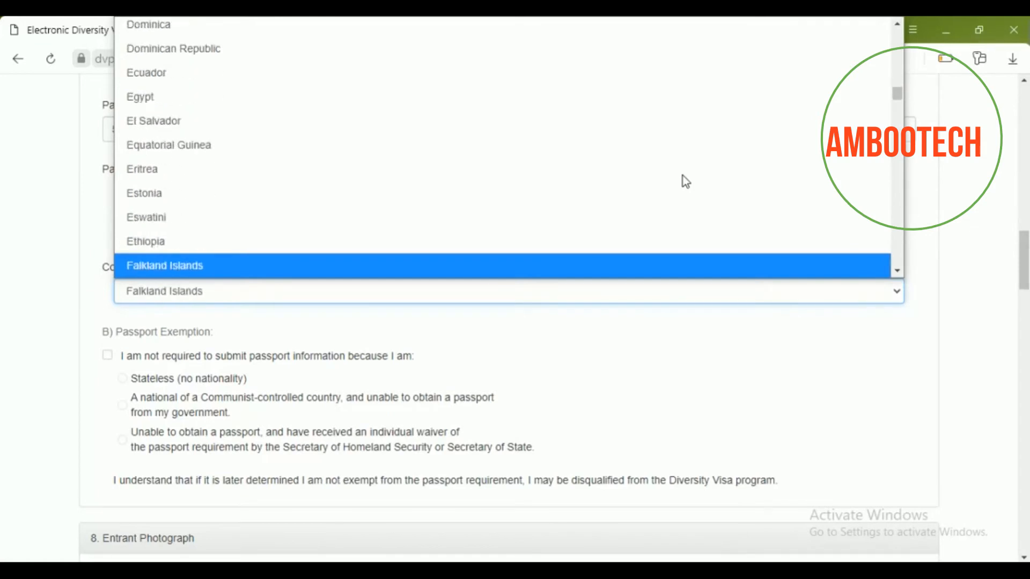
pyautogui.press('Up')
pyautogui.press('Return')
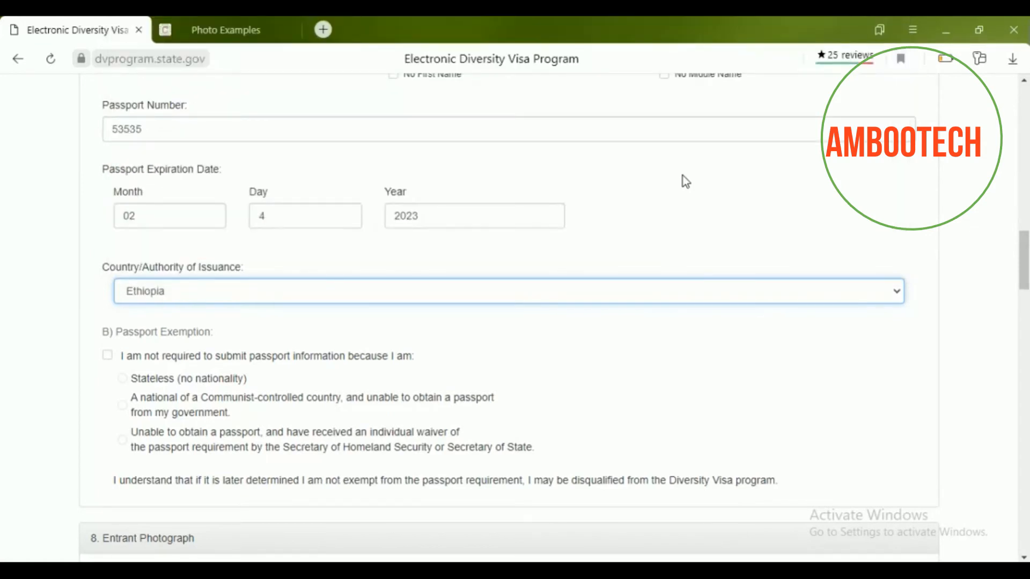
pyautogui.scroll(-3, 682, 176)
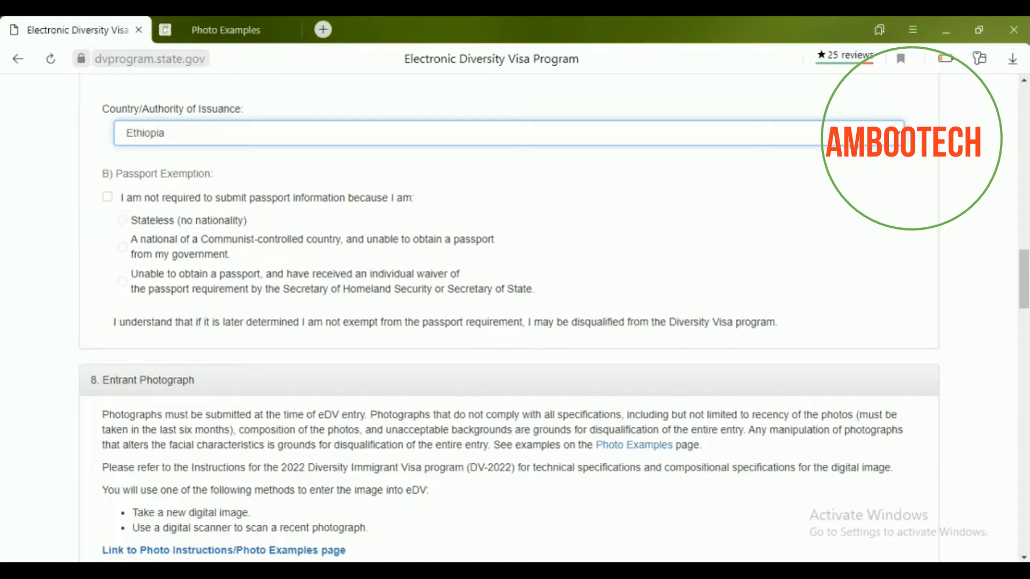
# Upload original.png from the Desktop as the entrant photograph.
pyautogui.scroll(-5, 295, 277)
pyautogui.scroll(-1, 296, 277)
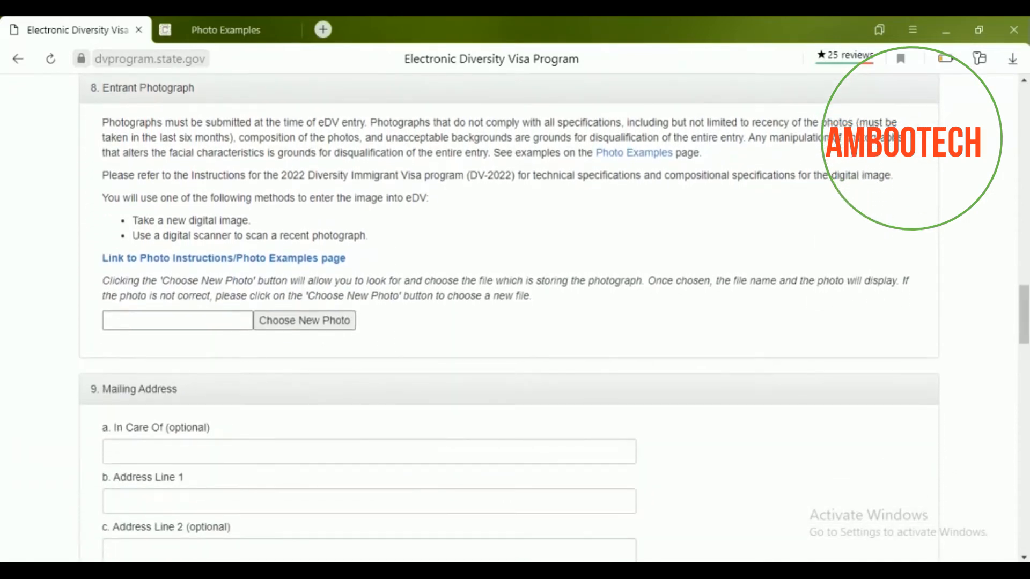
pyautogui.scroll(2, 508, 317)
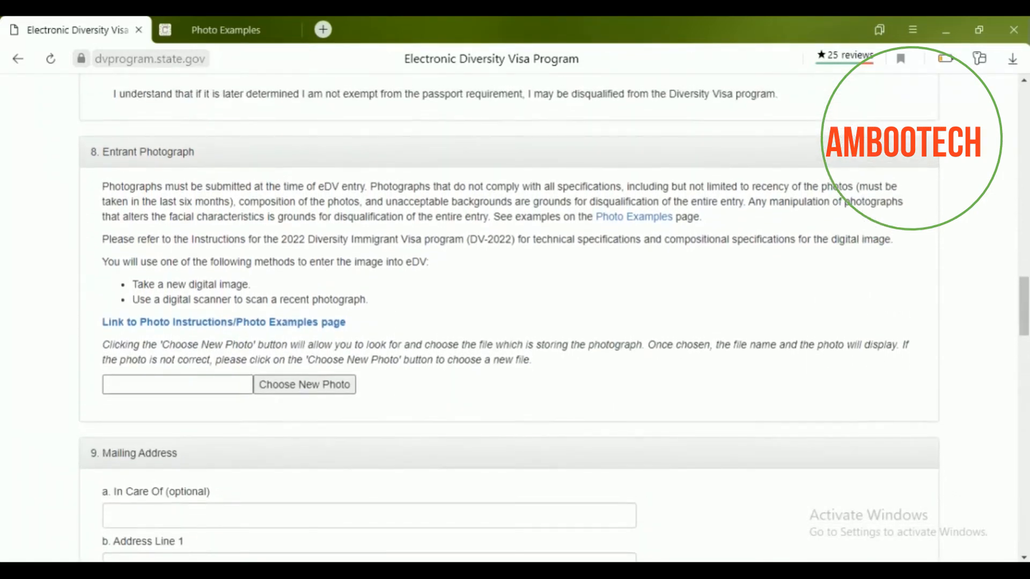
pyautogui.click(327, 385)
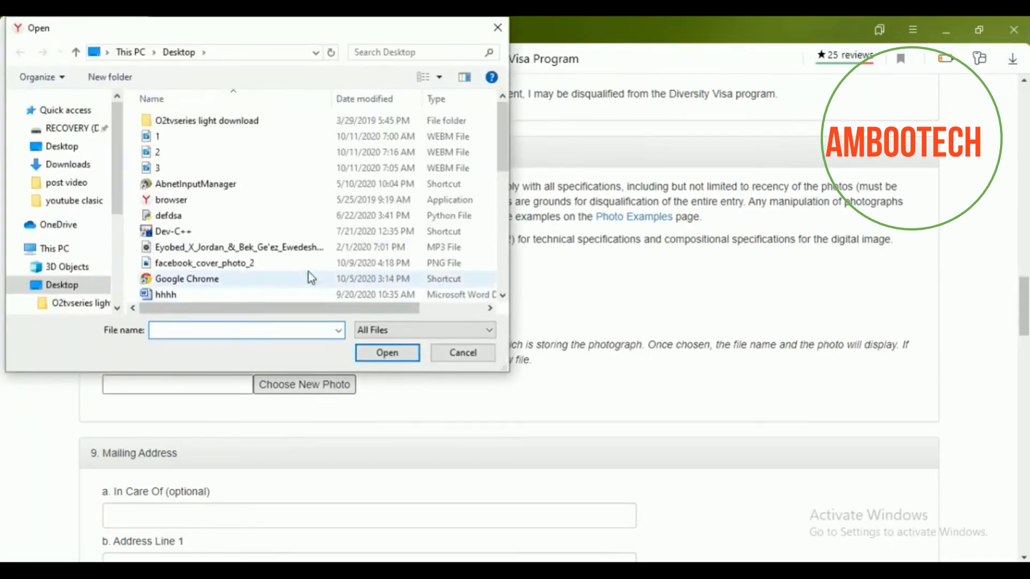
pyautogui.click(71, 146)
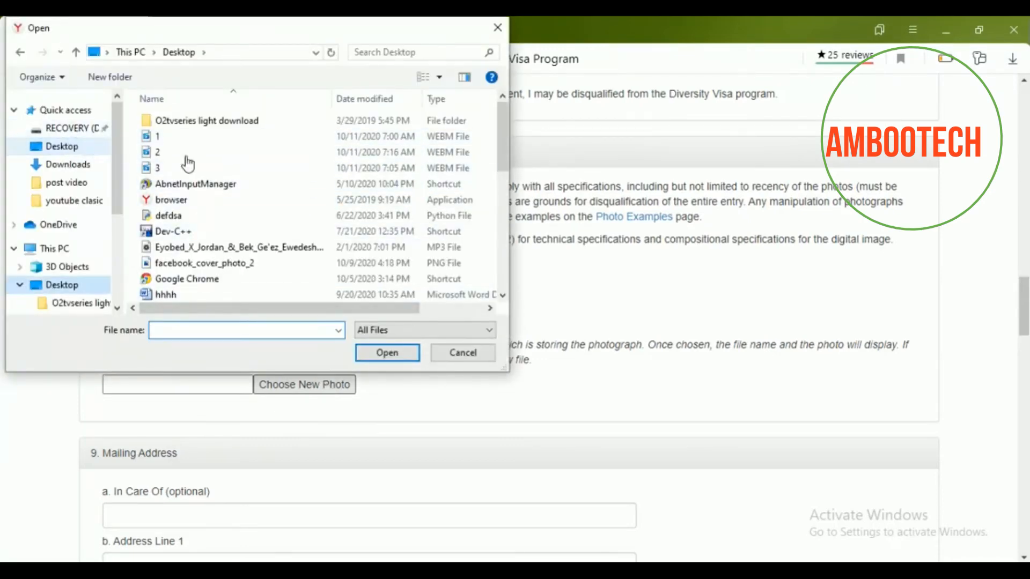
pyautogui.scroll(-6, 259, 165)
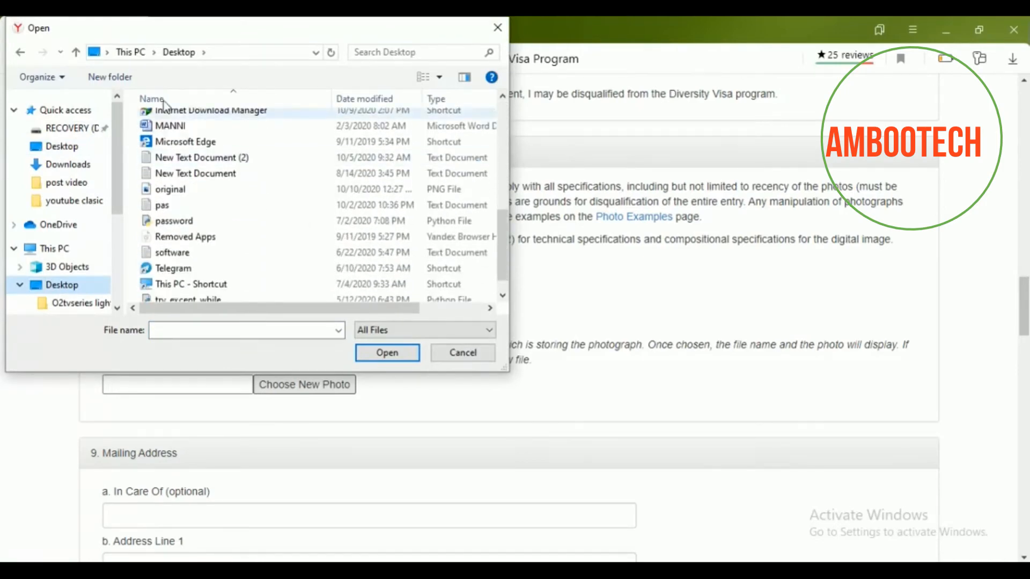
pyautogui.click(196, 190)
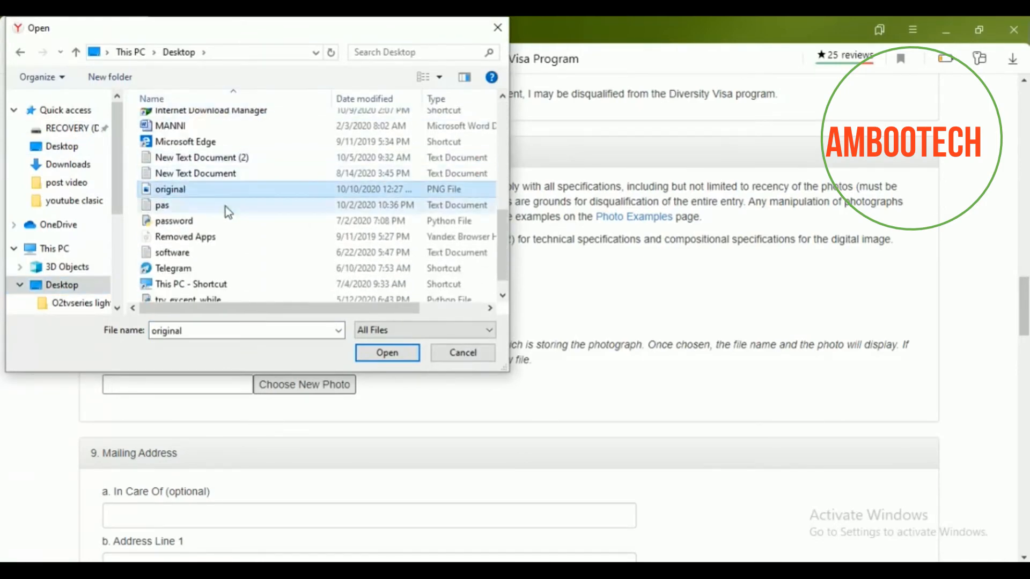
pyautogui.click(384, 354)
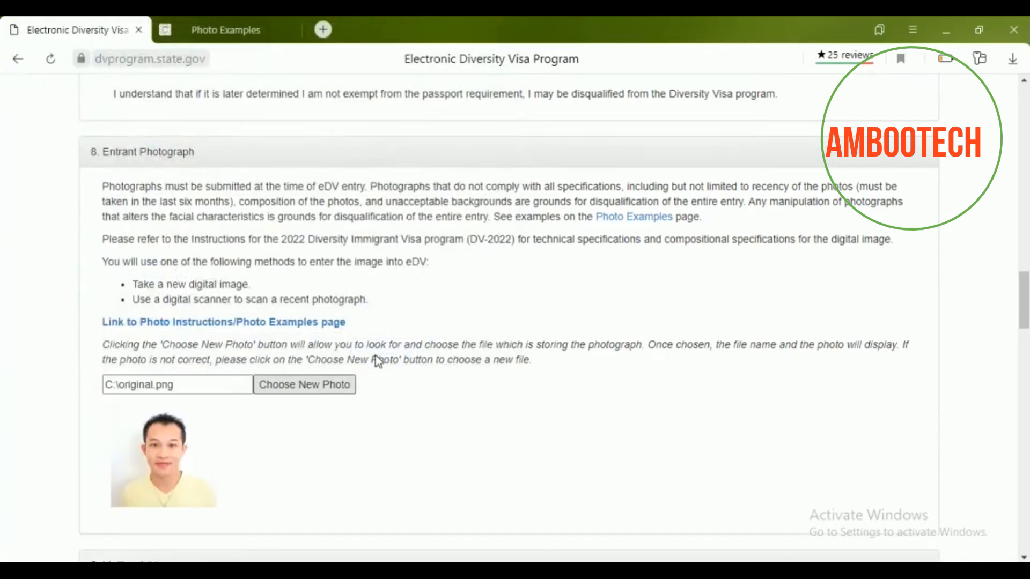
pyautogui.scroll(-3, 378, 361)
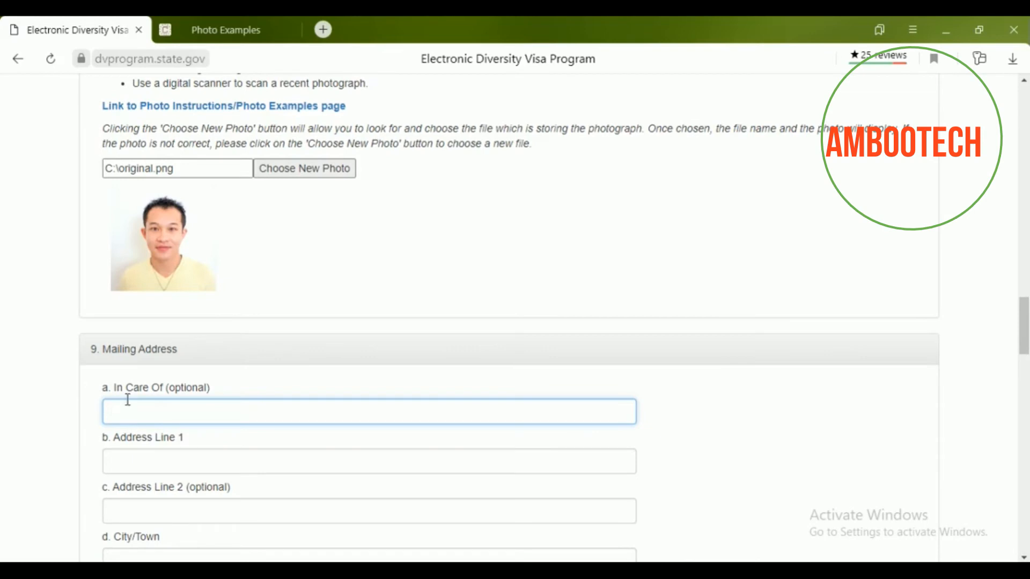
# Enter the in-care-of name and the P.O. box number as address line 1.
pyautogui.scroll(-1, 204, 349)
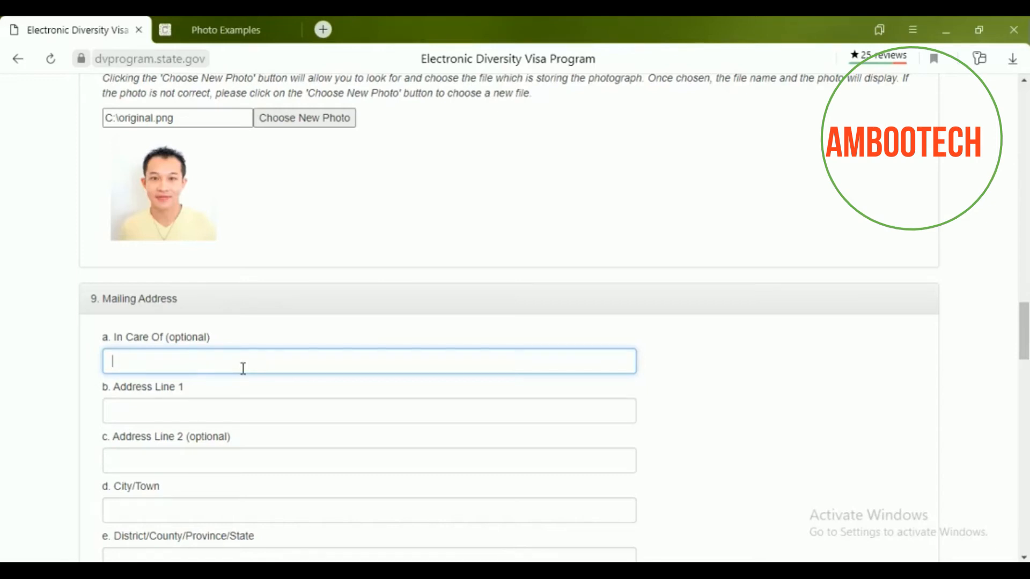
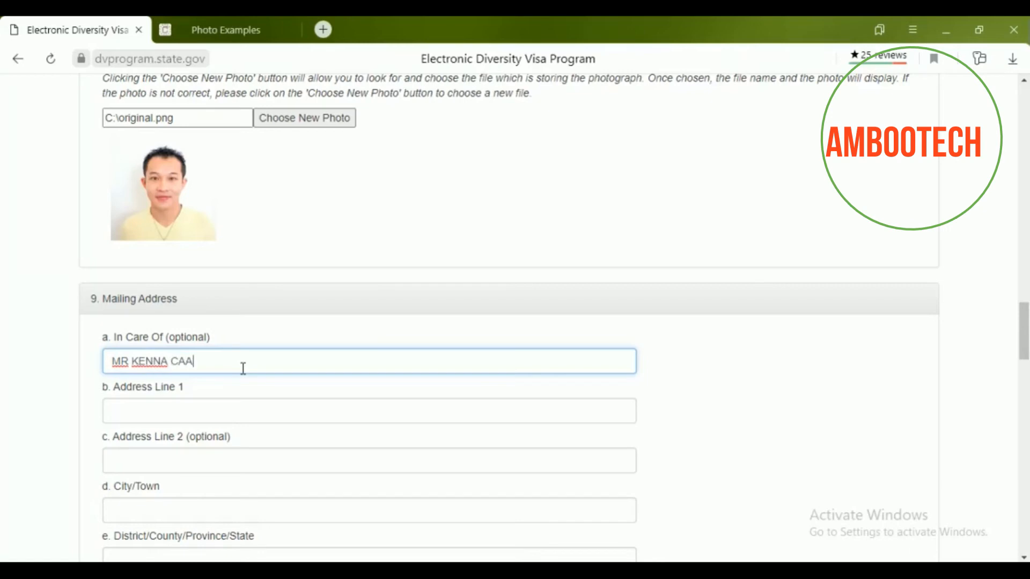
pyautogui.click(221, 406)
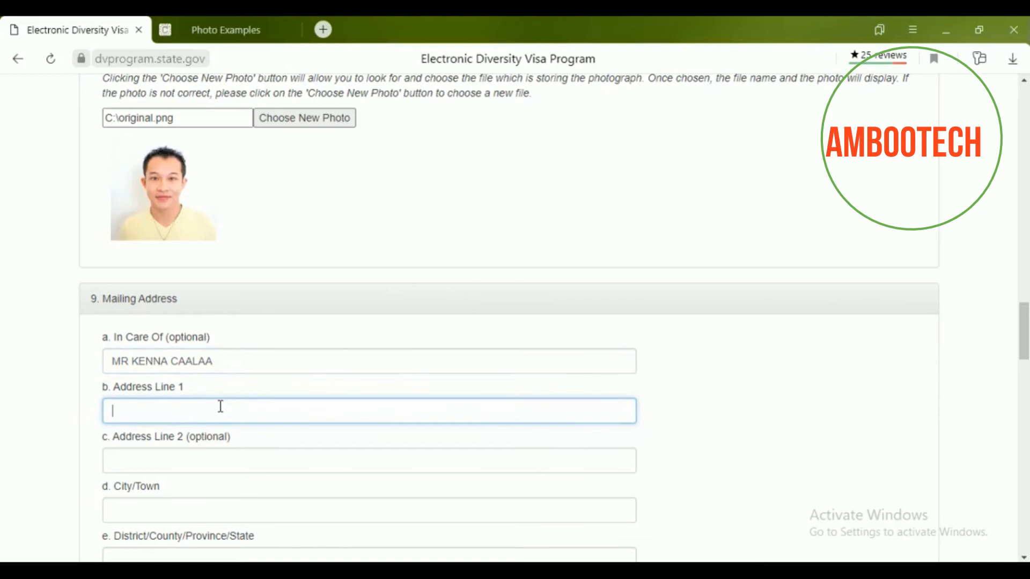
pyautogui.scroll(-2, 256, 363)
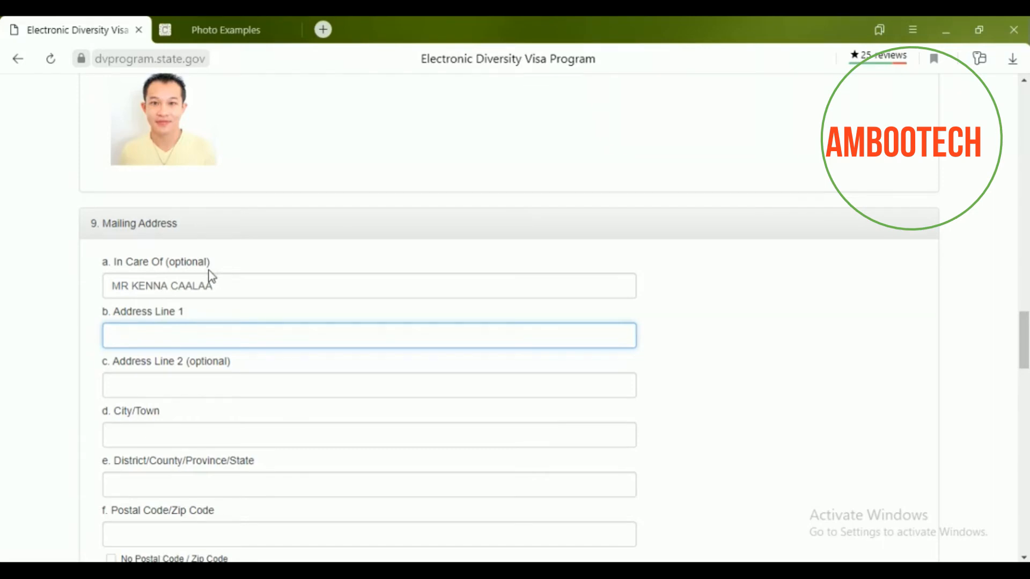
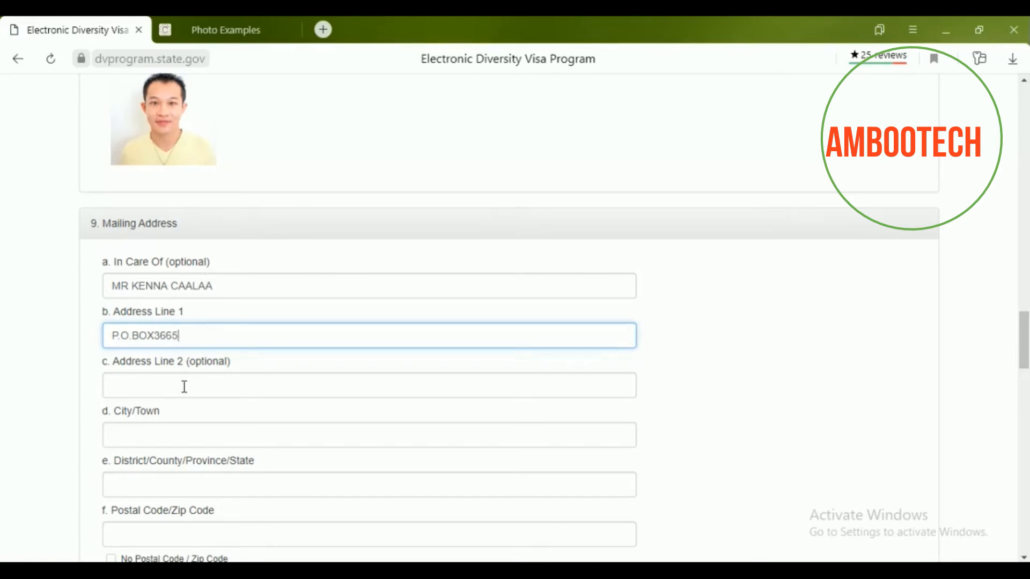
# Fill in the city, the district/province (fixing a typo) and the postal code.
pyautogui.scroll(-2, 177, 365)
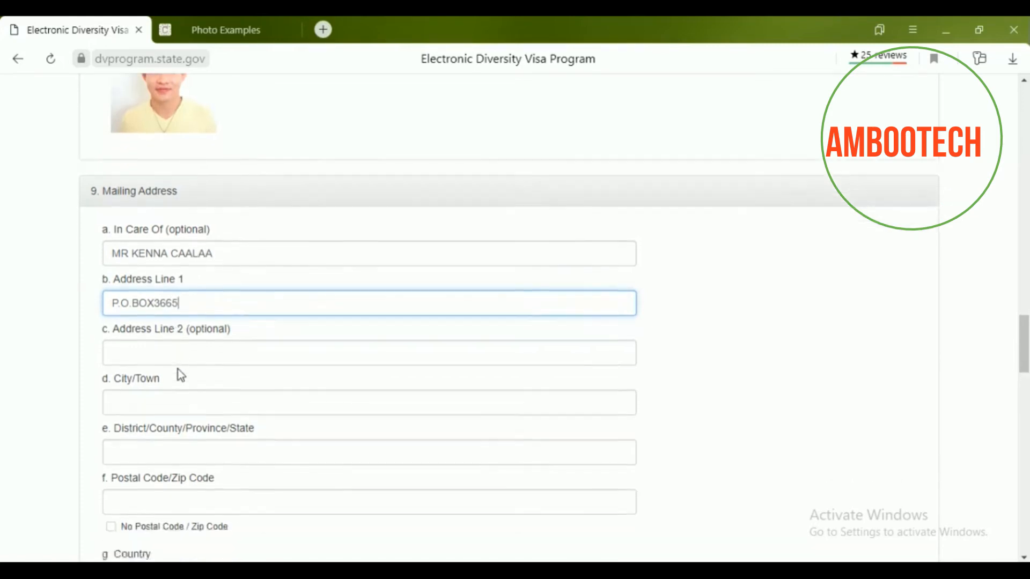
pyautogui.click(239, 307)
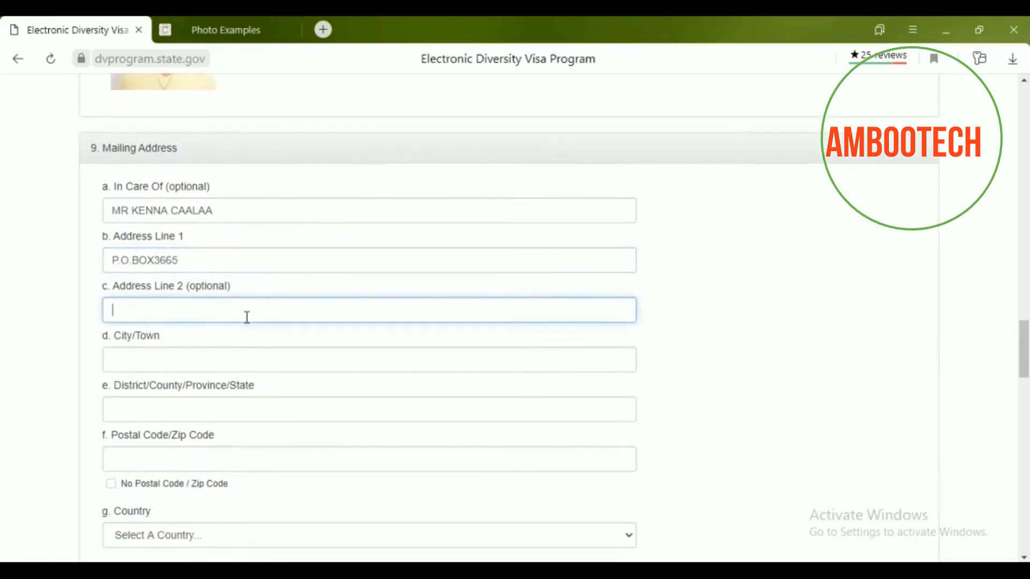
pyautogui.scroll(-1, 226, 316)
pyautogui.click(215, 316)
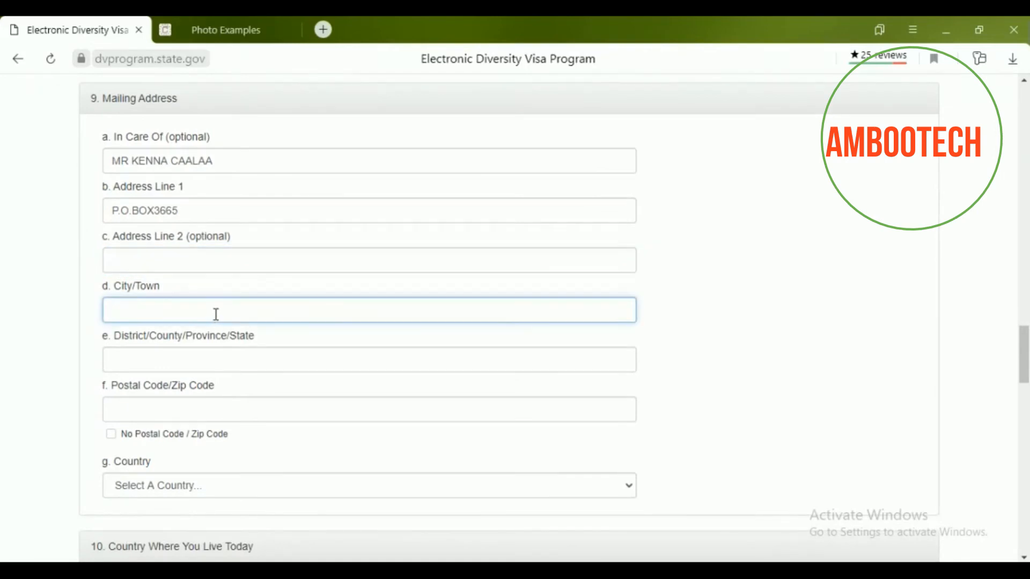
pyautogui.write('ADDIS ABABA')
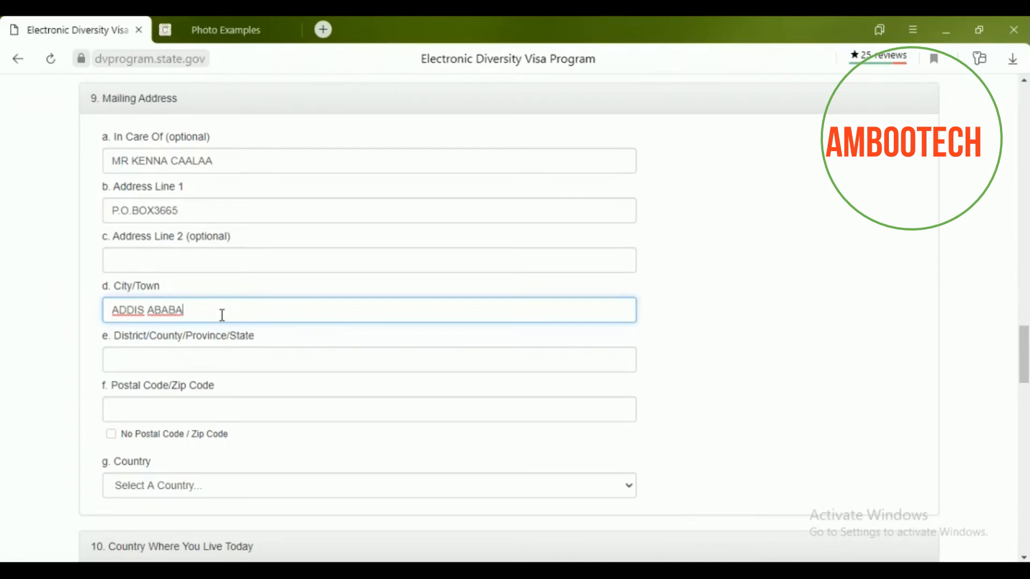
pyautogui.click(205, 364)
pyautogui.scroll(-1, 231, 356)
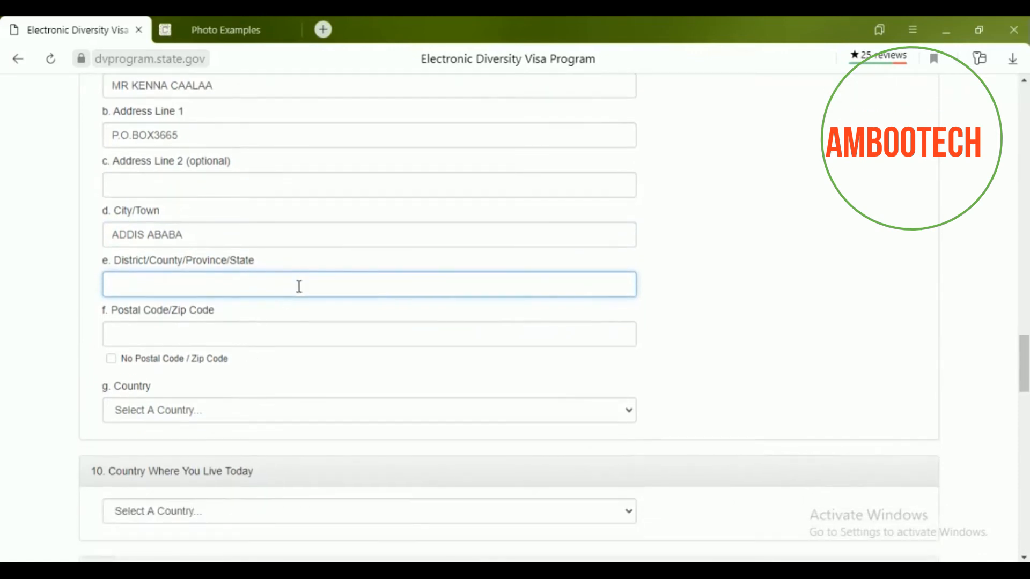
pyautogui.write('ETHIOPA')
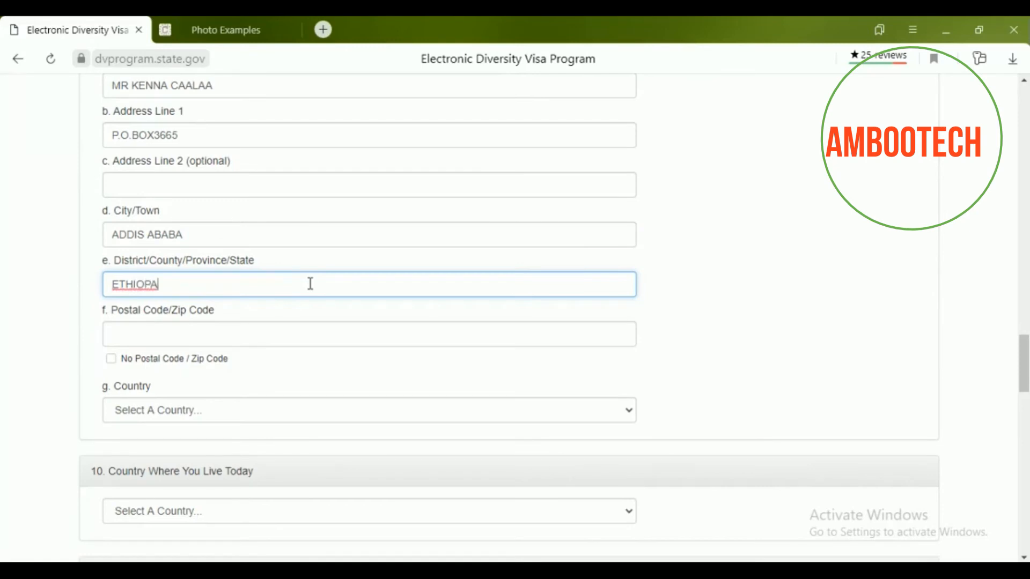
pyautogui.press('BackSpace')
pyautogui.write('IA')
pyautogui.click(181, 329)
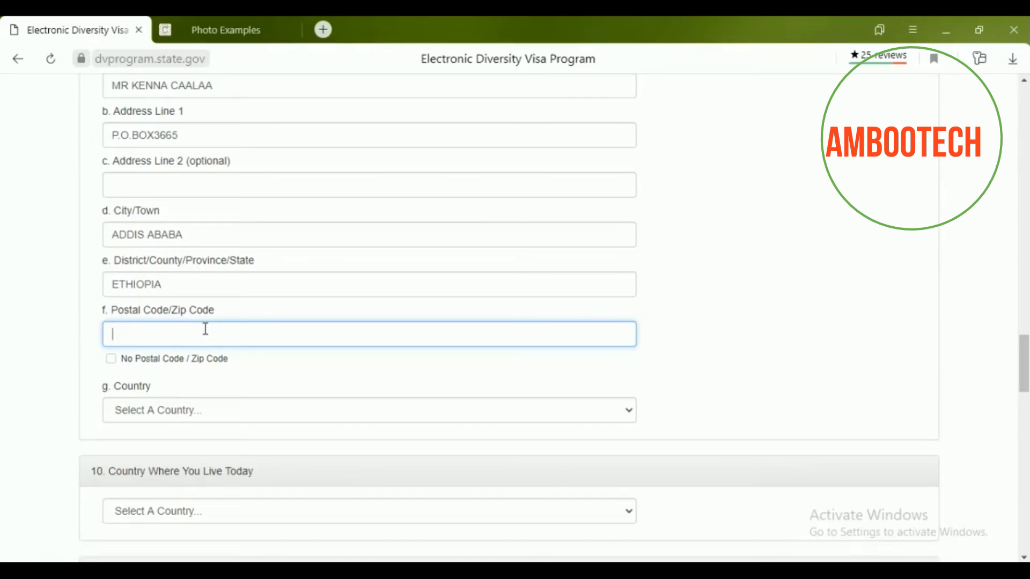
pyautogui.write('1000')
pyautogui.scroll(-2, 212, 374)
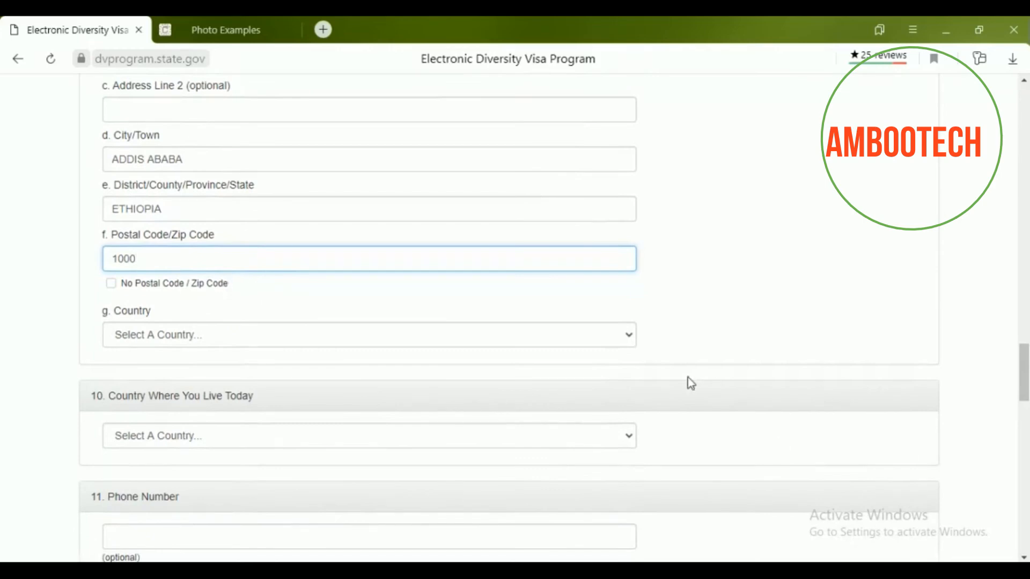
# Set the mailing address country to Ethiopia.
pyautogui.click(629, 338)
pyautogui.scroll(-7, 516, 231)
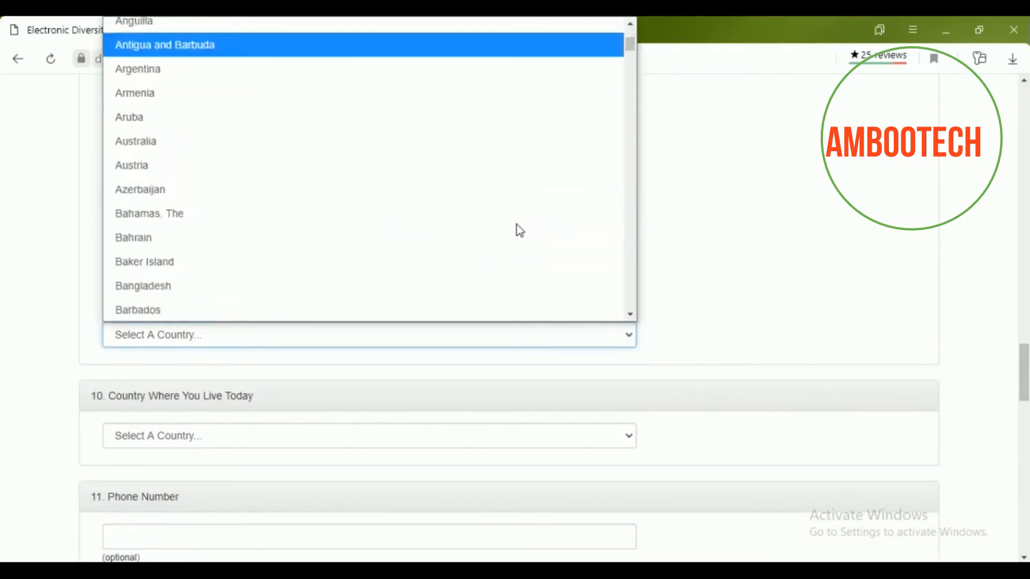
pyautogui.scroll(-10, 517, 238)
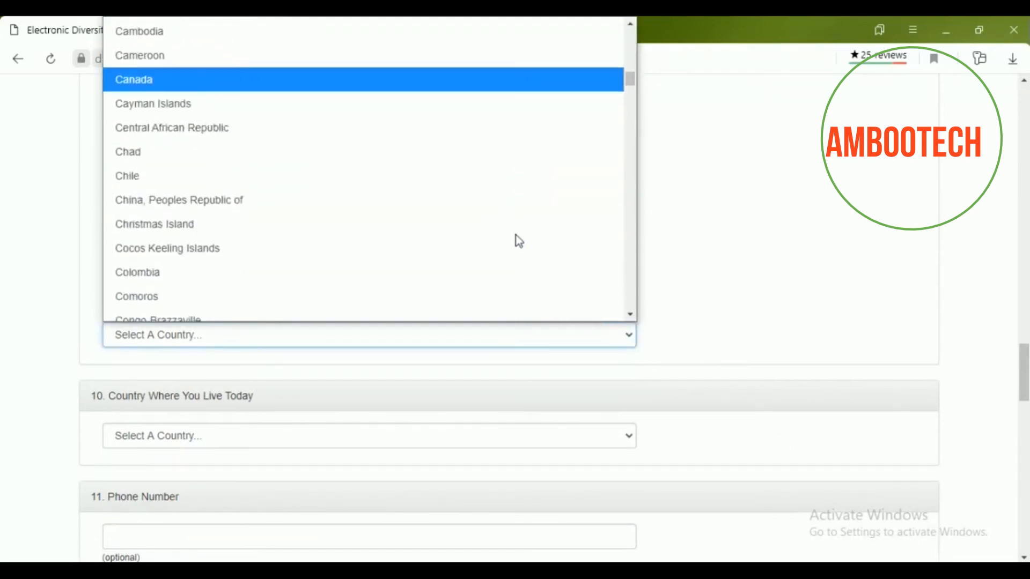
pyautogui.scroll(-5, 515, 240)
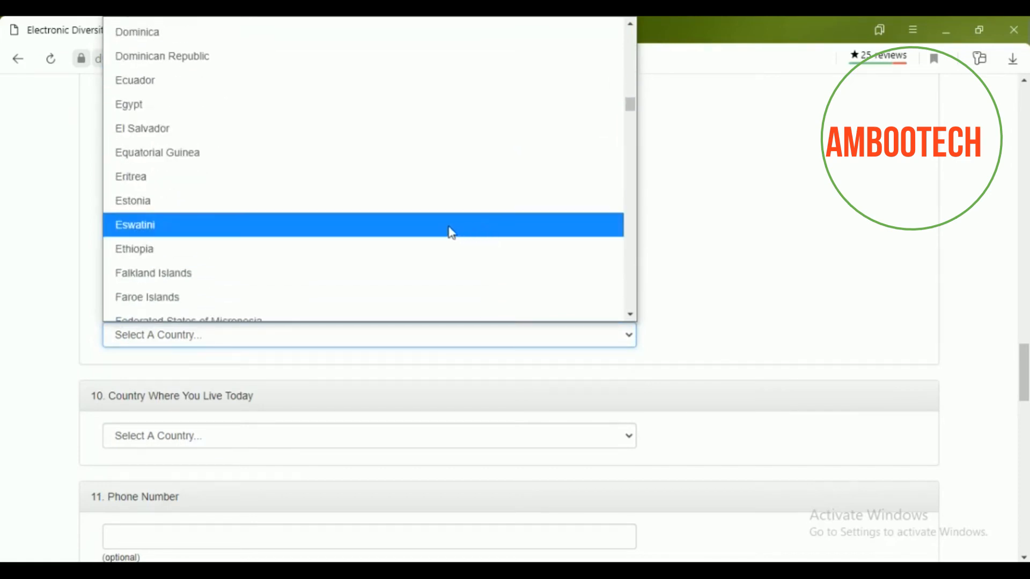
pyautogui.click(276, 254)
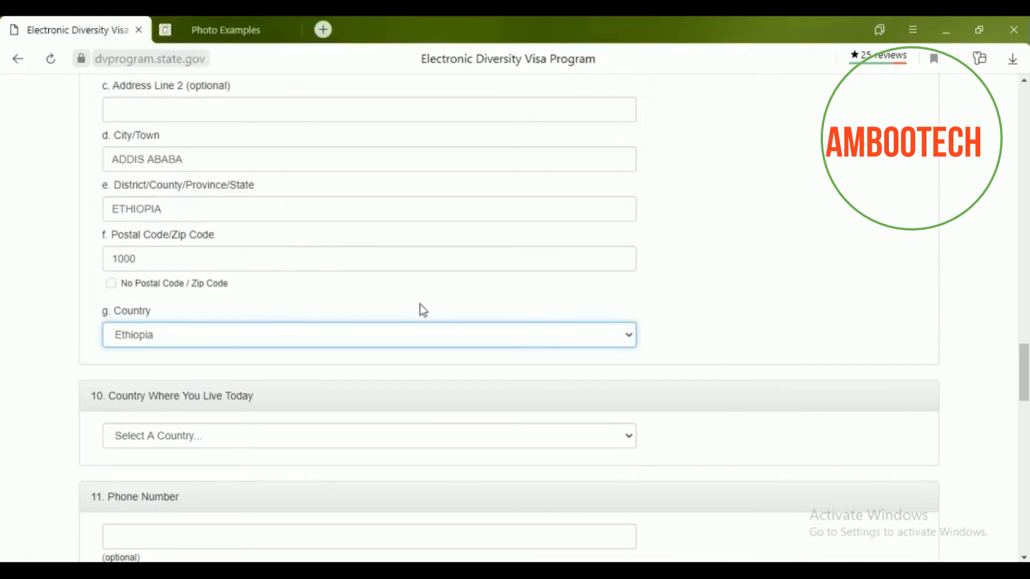
pyautogui.scroll(-3, 420, 304)
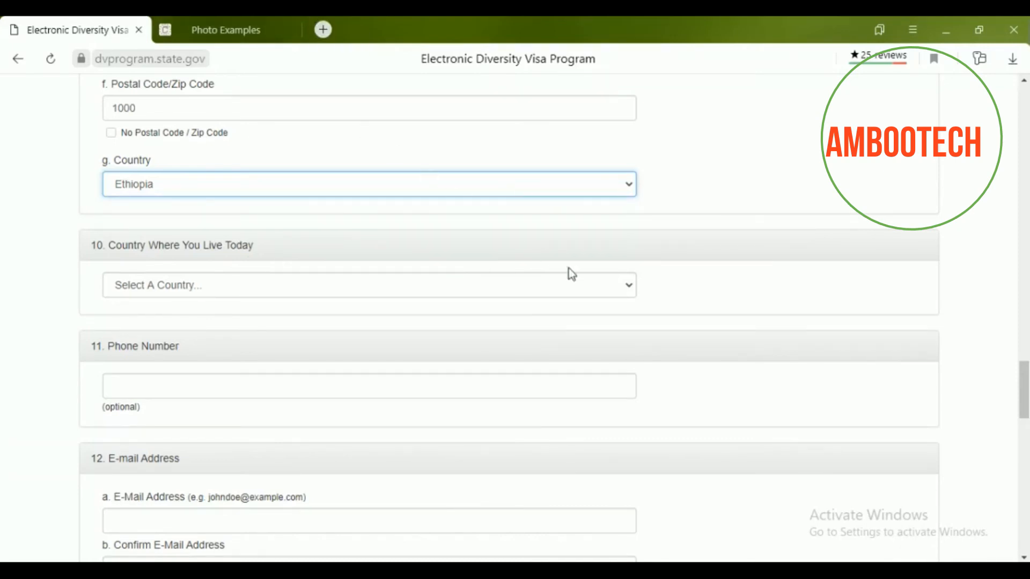
# Set the country where you live today to Ethiopia.
pyautogui.click(629, 289)
pyautogui.scroll(-10, 437, 383)
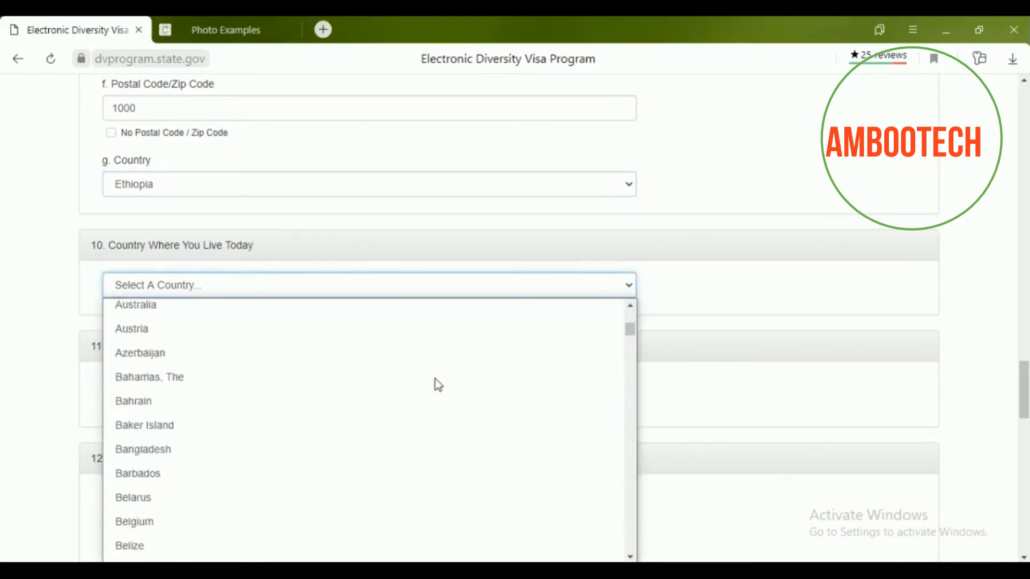
pyautogui.scroll(-10, 435, 378)
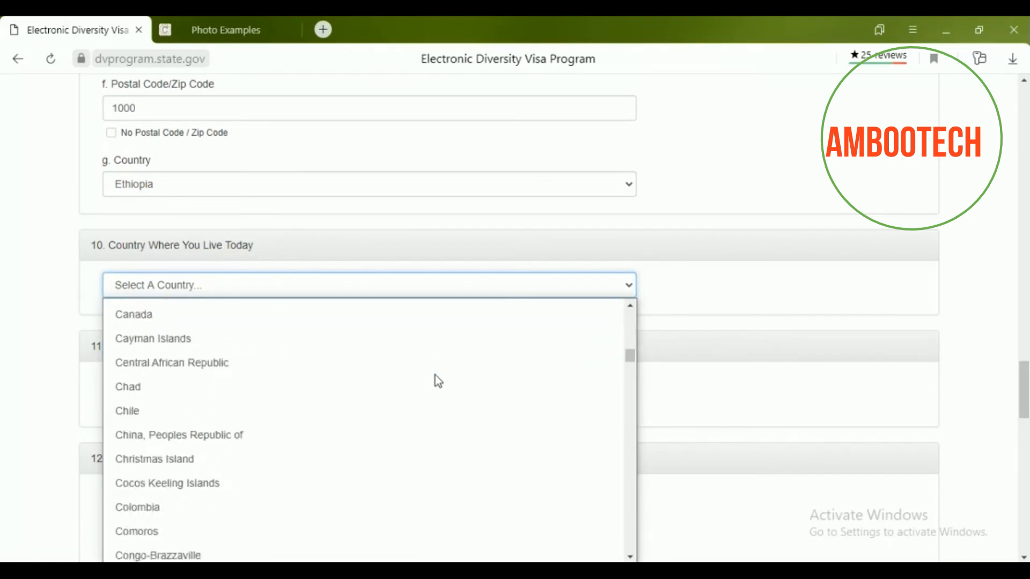
pyautogui.scroll(-8, 436, 375)
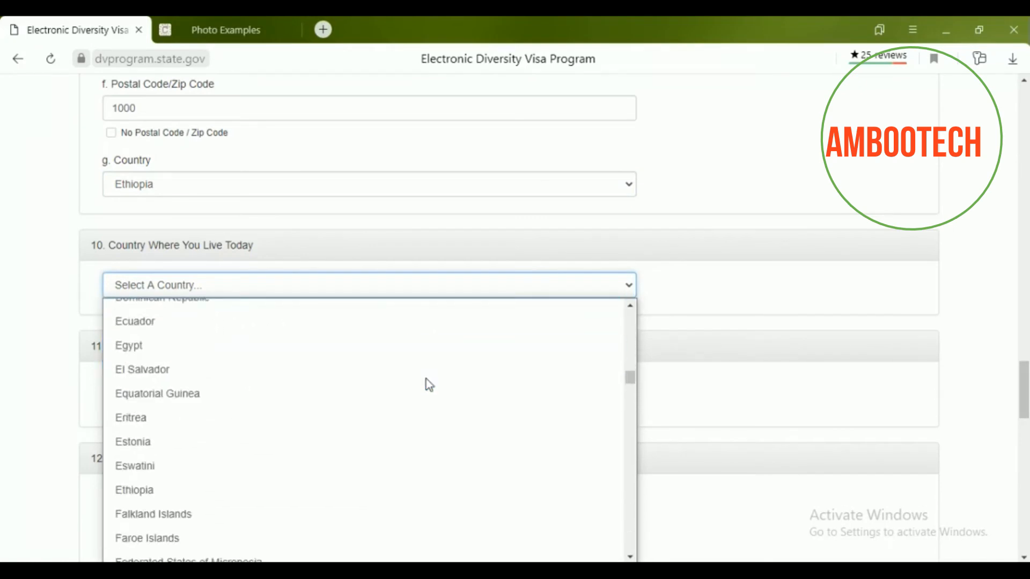
pyautogui.click(228, 486)
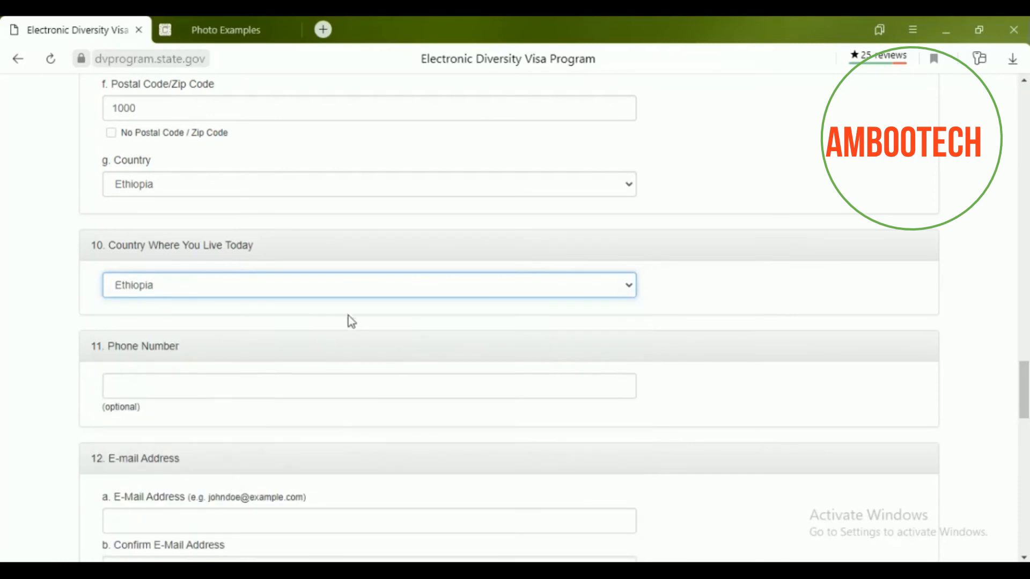
pyautogui.scroll(-3, 349, 318)
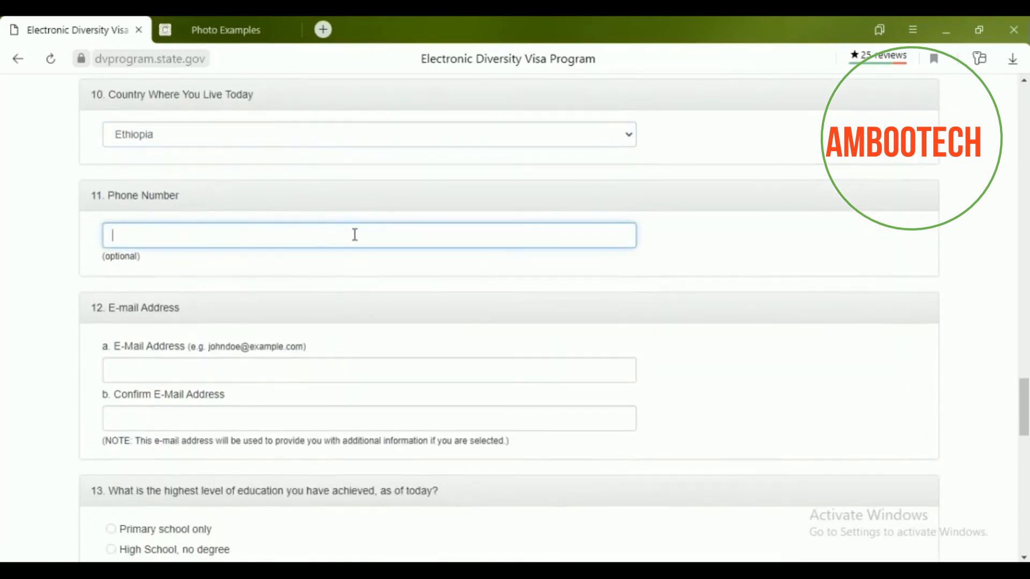
# Enter the phone number, then the e-mail address and its matching confirmation, correcting a typo.
pyautogui.write('+251 930******')
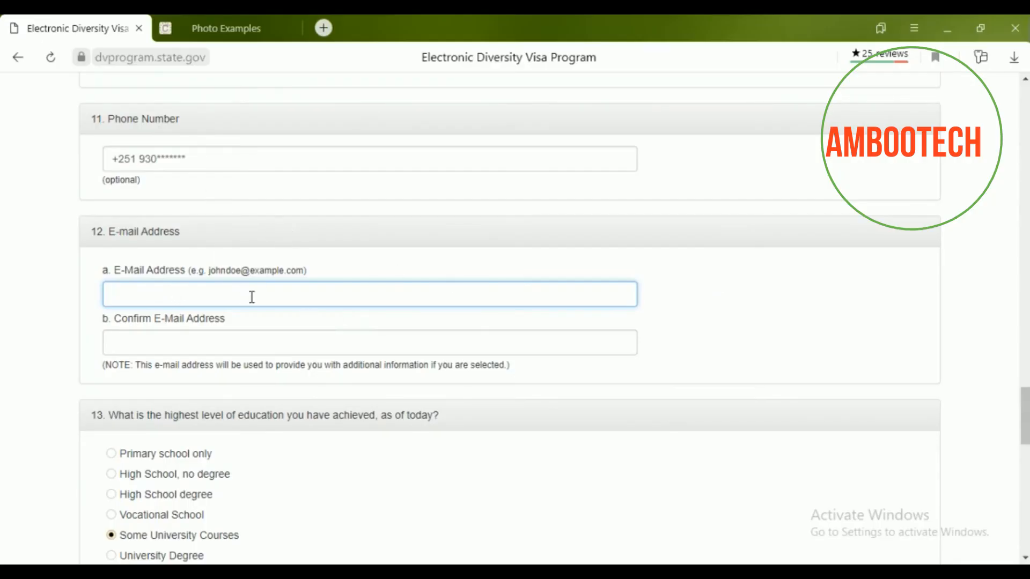
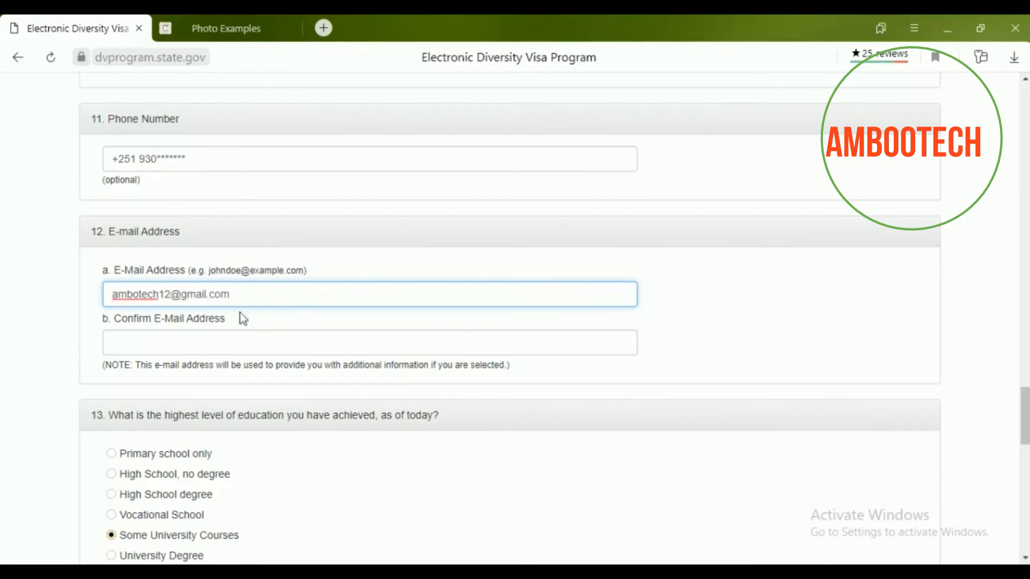
pyautogui.click(234, 332)
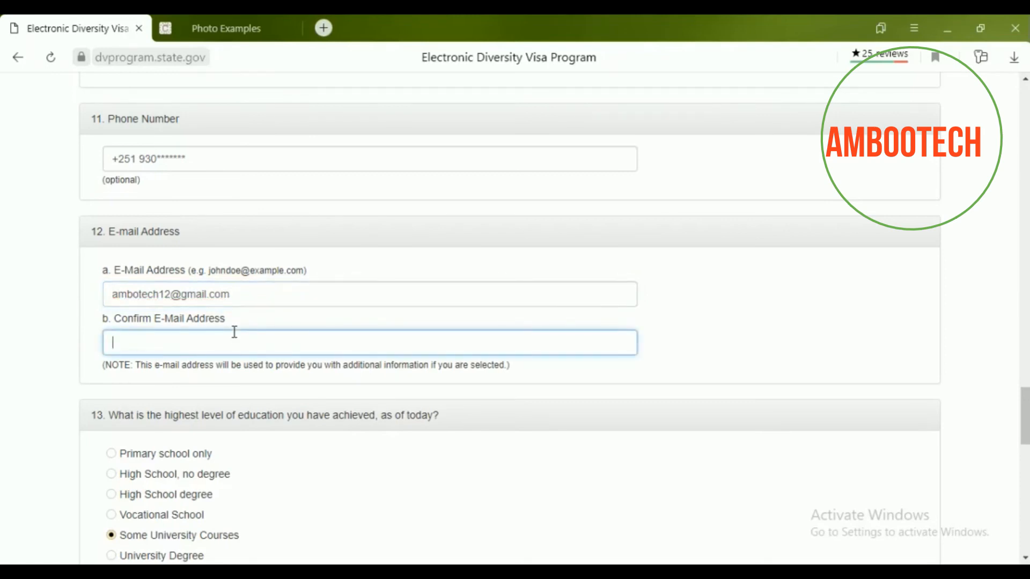
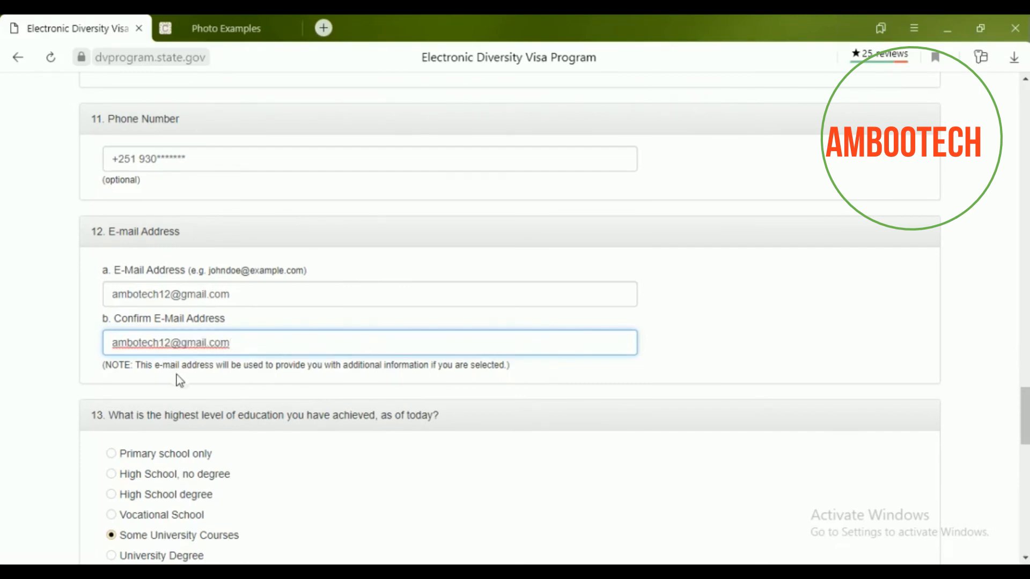
pyautogui.scroll(-2, 176, 374)
pyautogui.scroll(-1, 270, 357)
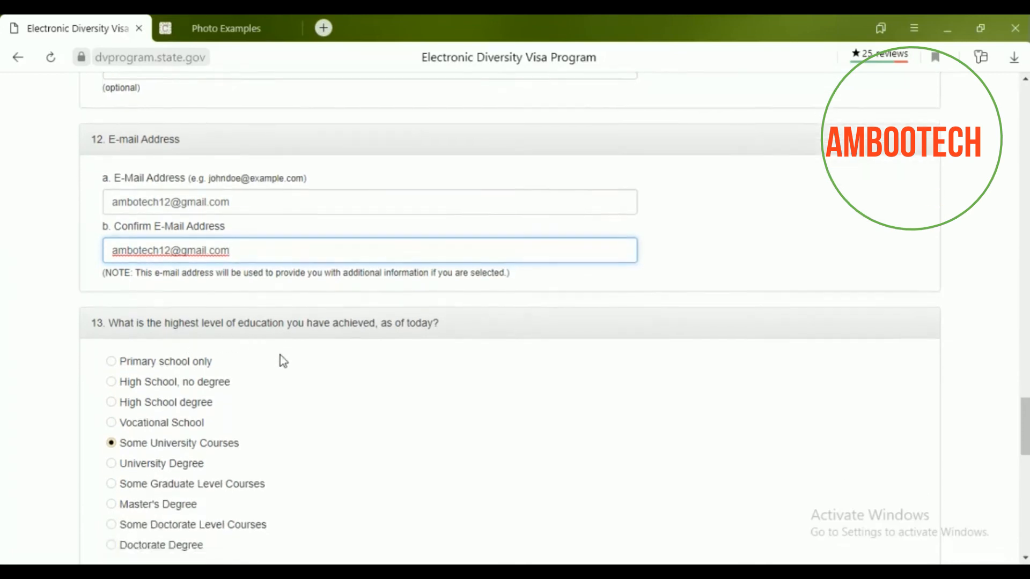
pyautogui.scroll(-1, 280, 357)
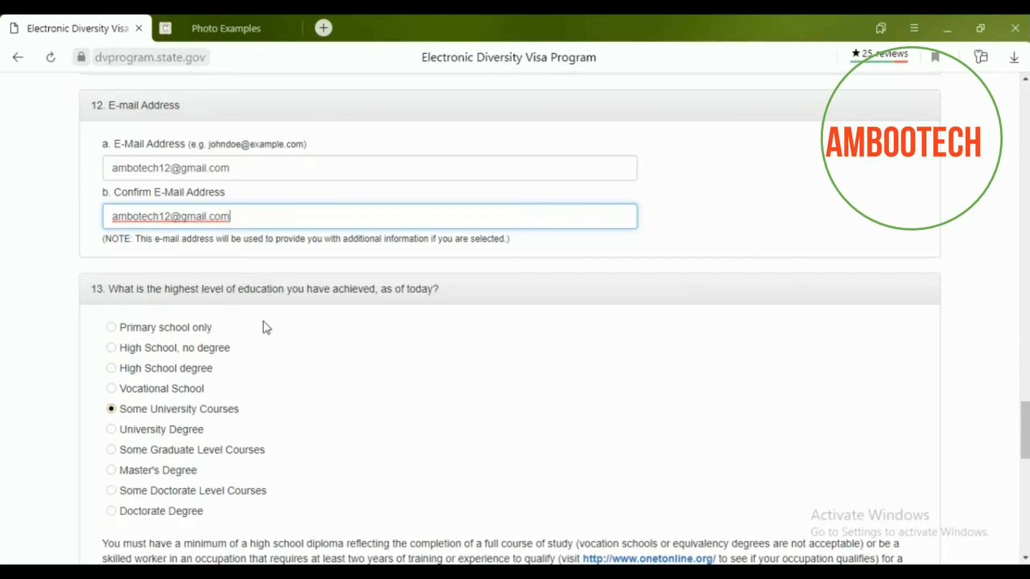
pyautogui.scroll(-2, 288, 427)
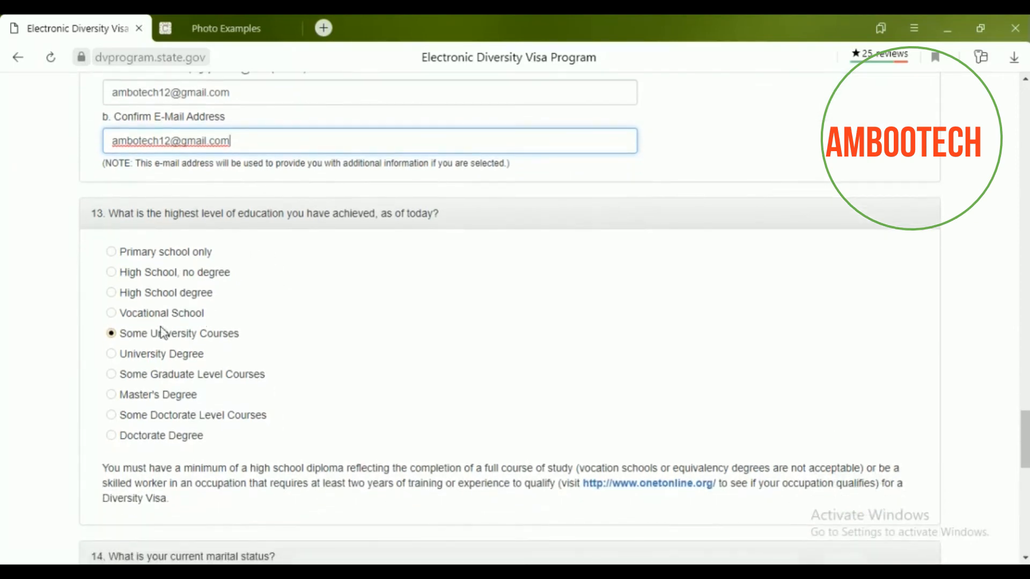
pyautogui.click(113, 314)
pyautogui.click(112, 334)
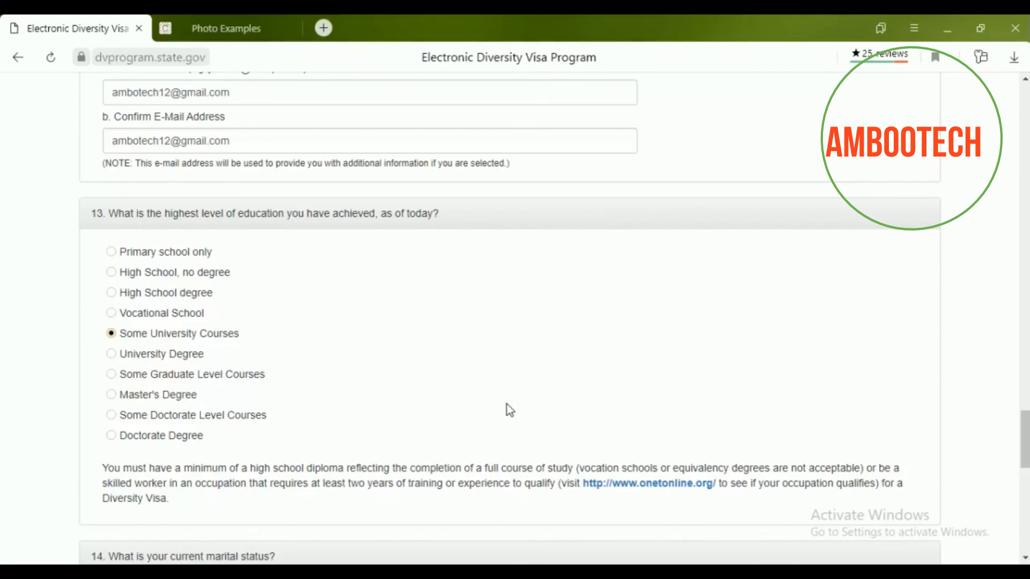
pyautogui.scroll(-2, 548, 408)
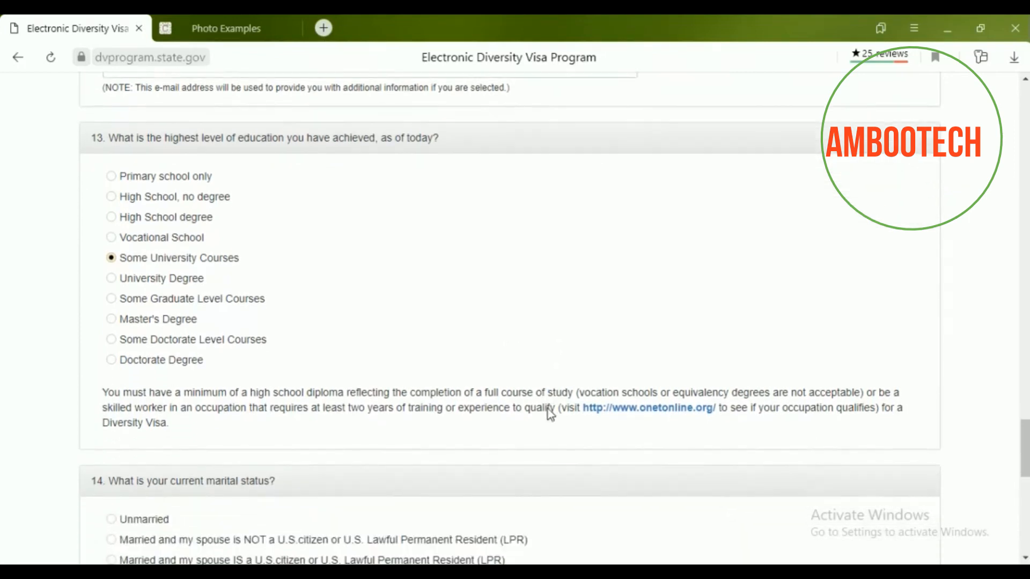
pyautogui.moveTo(573, 392); pyautogui.dragTo(846, 394)
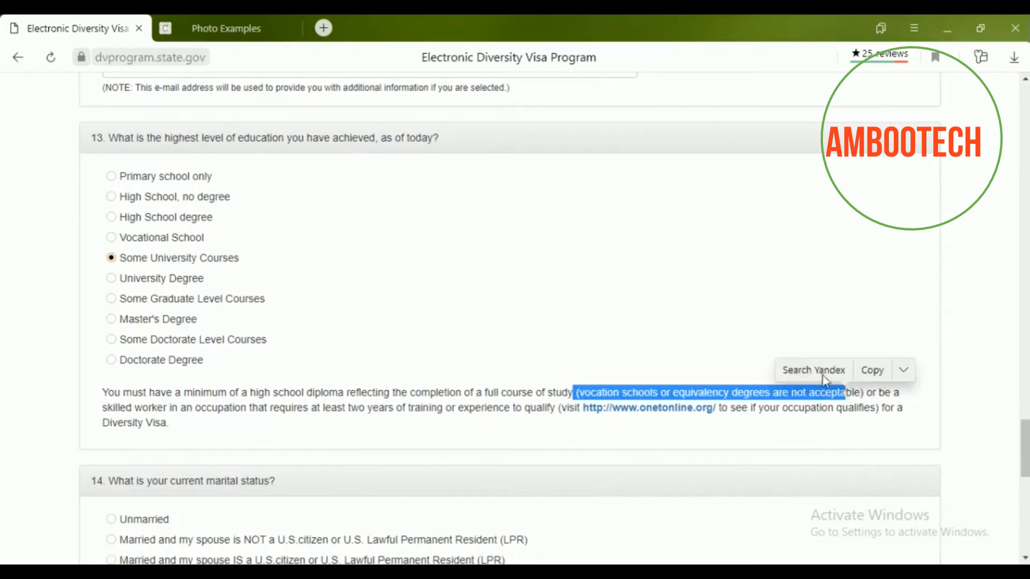
pyautogui.click(773, 288)
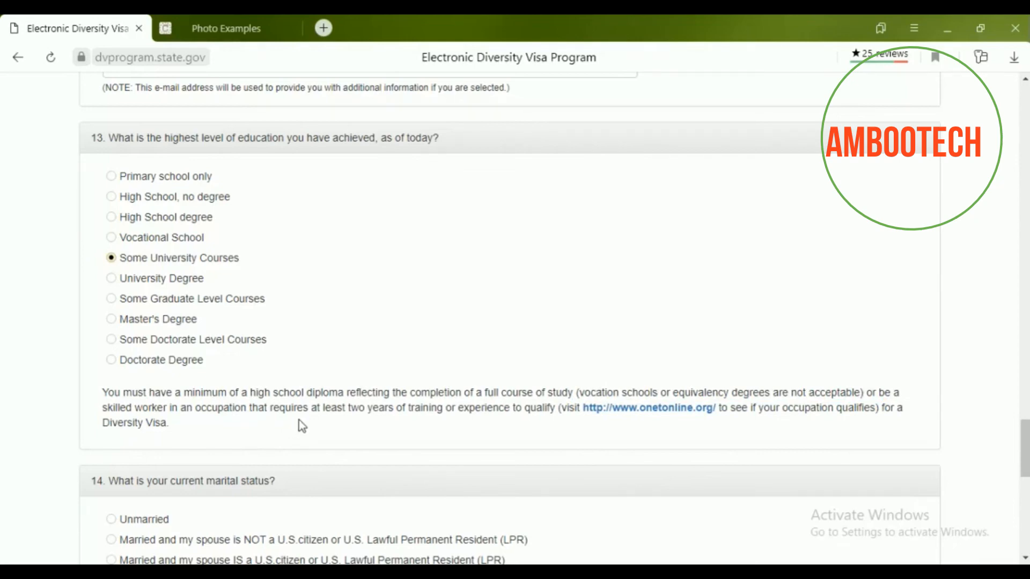
pyautogui.moveTo(348, 406); pyautogui.dragTo(421, 411)
pyautogui.click(556, 254)
# Mark the marital status as Unmarried.
pyautogui.scroll(-3, 448, 352)
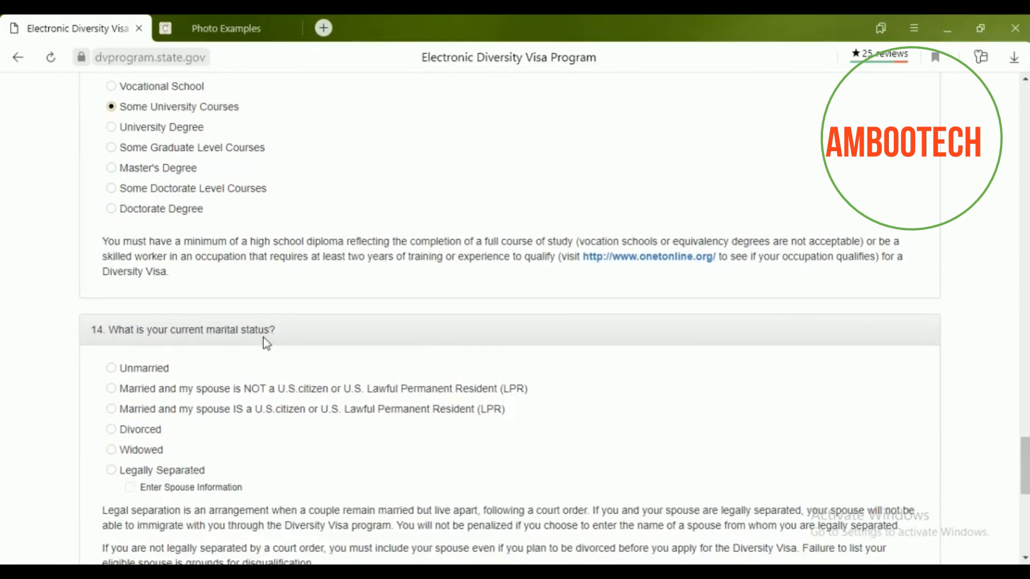
pyautogui.scroll(-2, 262, 336)
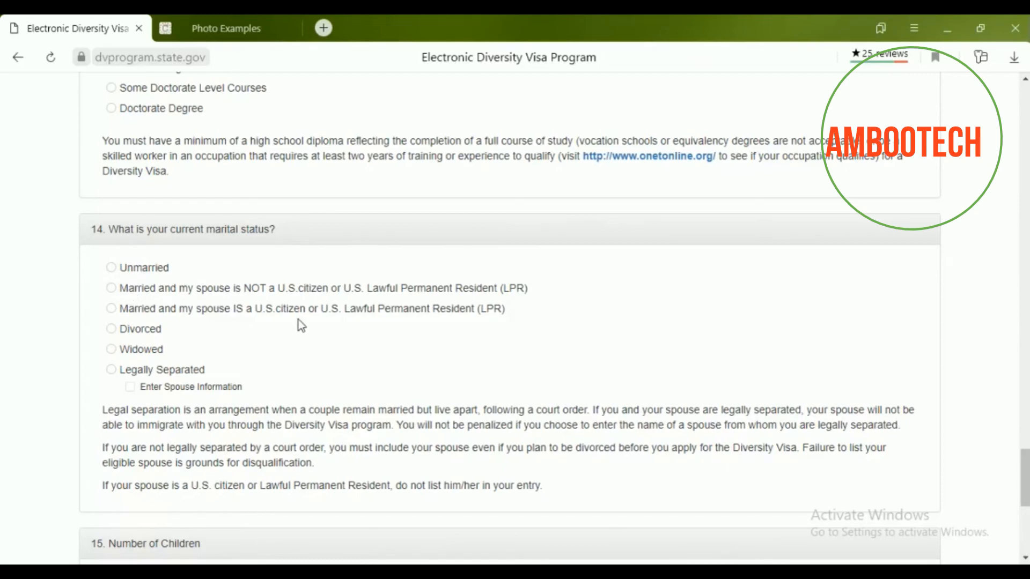
pyautogui.scroll(-2, 245, 314)
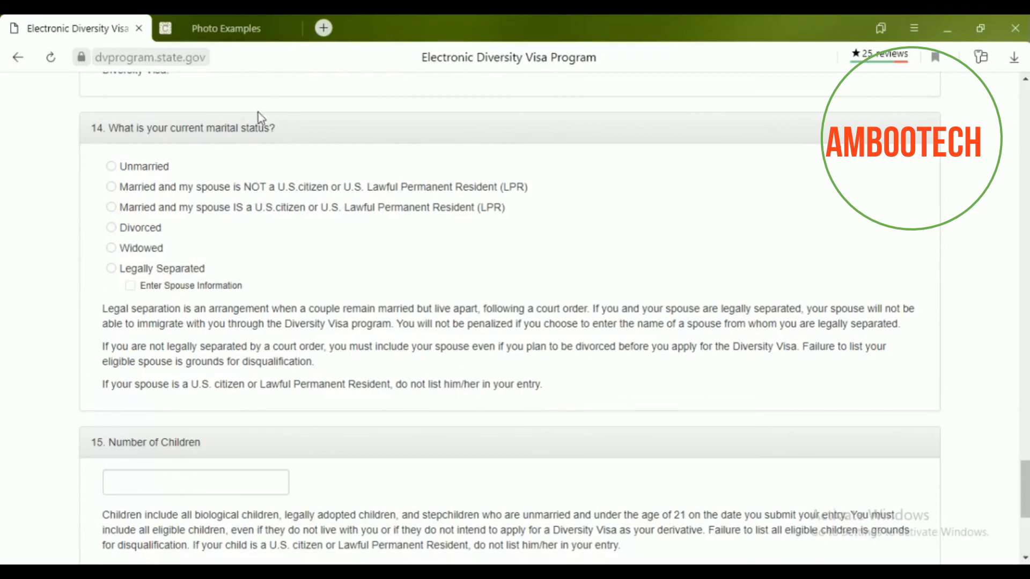
pyautogui.click(113, 166)
pyautogui.scroll(-3, 278, 233)
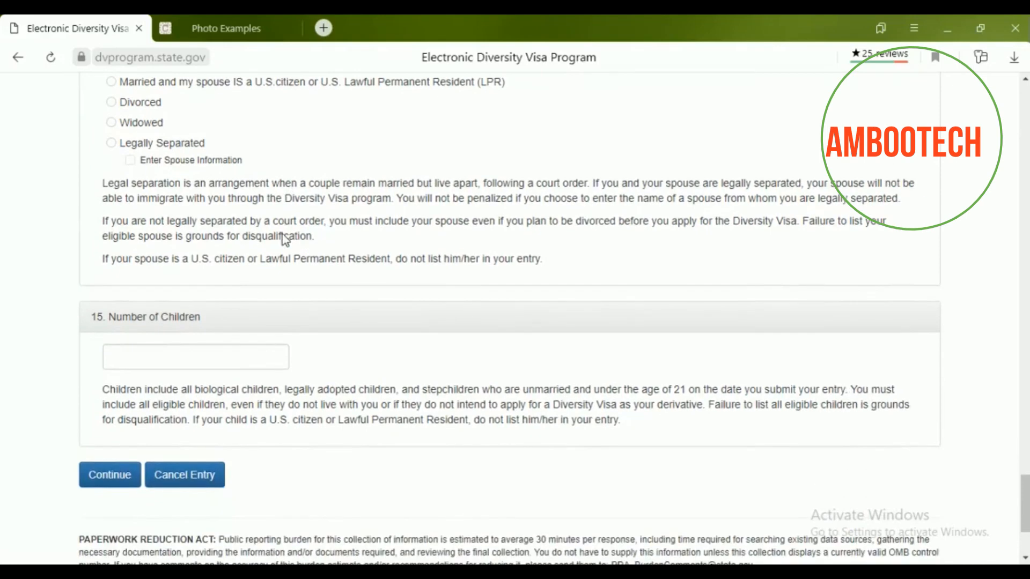
# Leave the Number of Children field empty and move further down the form.
pyautogui.scroll(4, 287, 278)
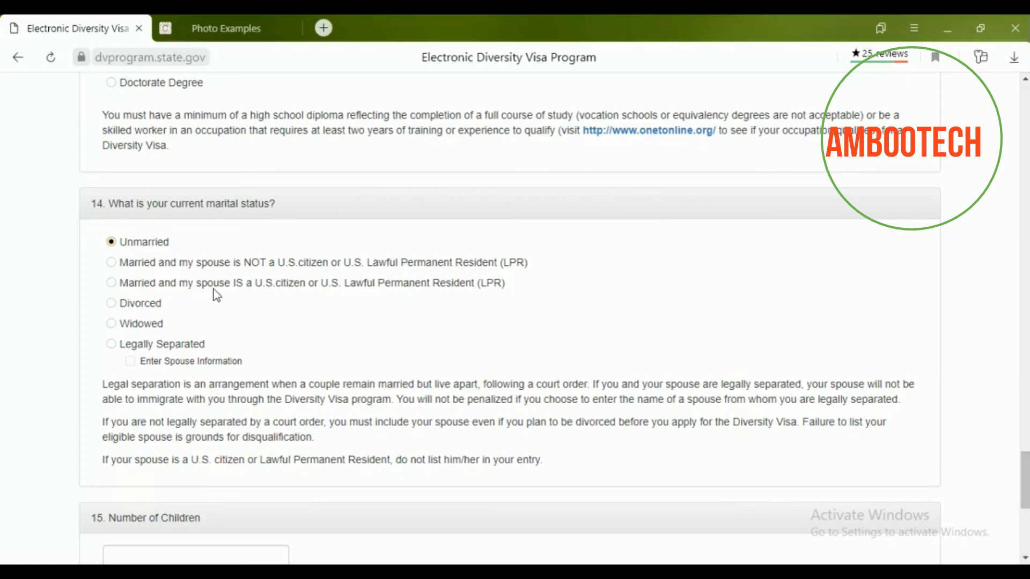
pyautogui.scroll(-4, 228, 288)
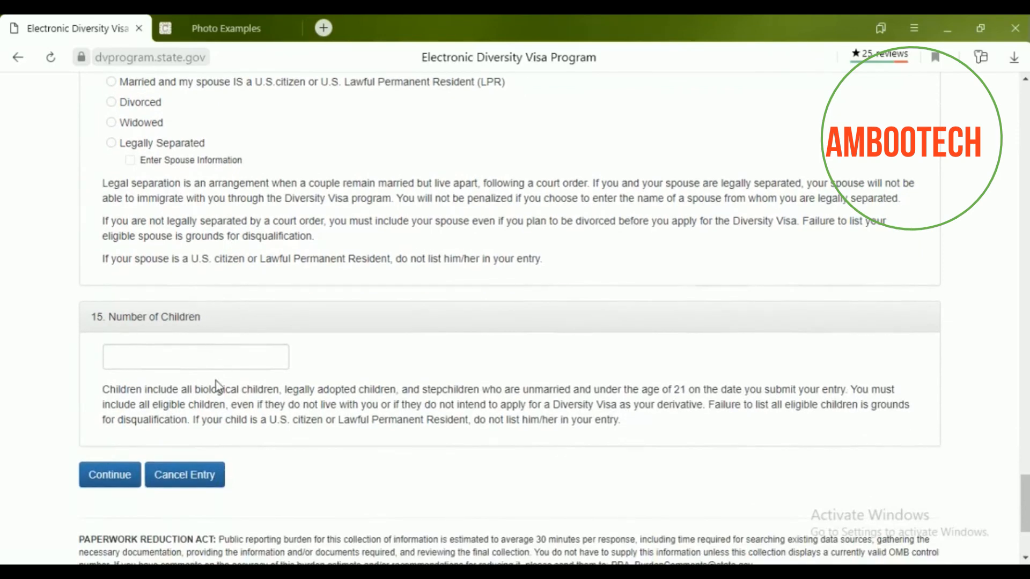
pyautogui.click(211, 360)
pyautogui.click(314, 366)
pyautogui.click(214, 361)
pyautogui.click(320, 366)
pyautogui.scroll(-2, 77, 352)
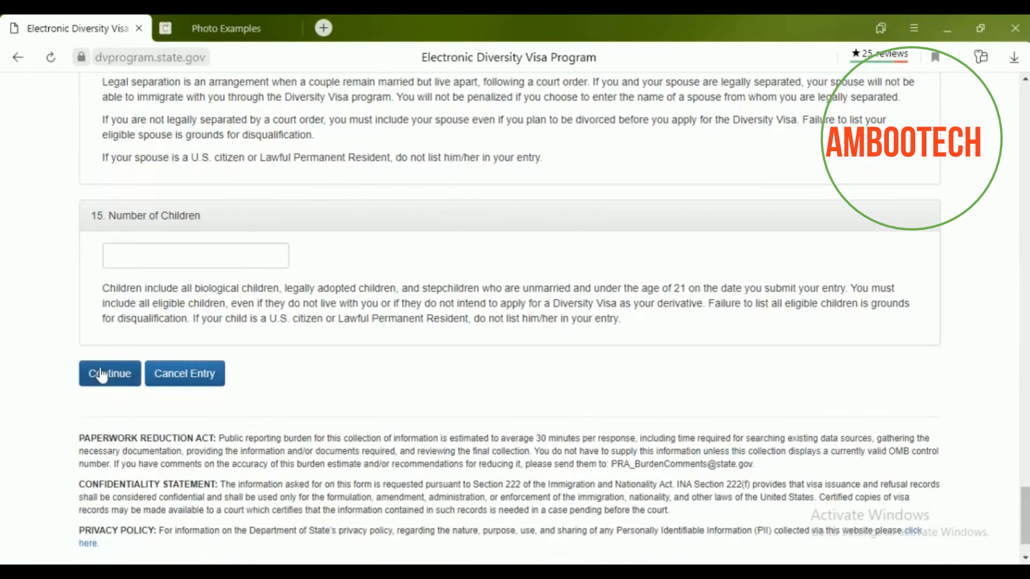